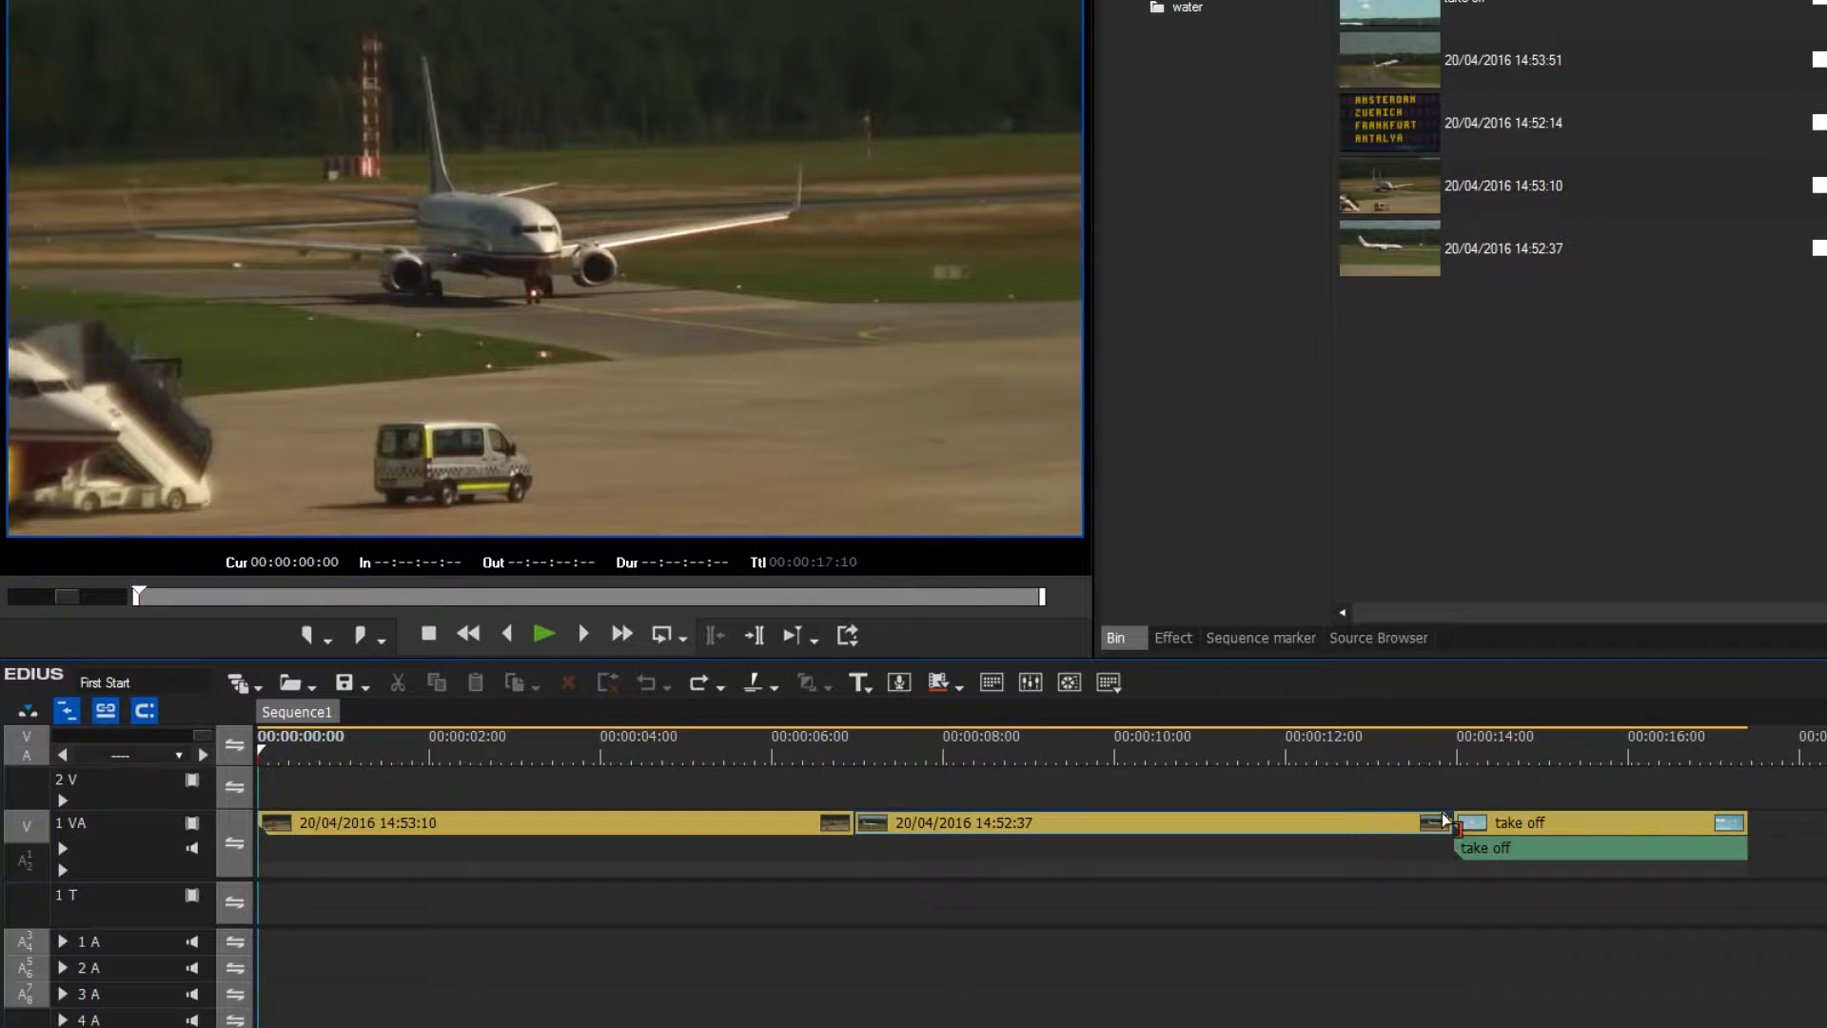
Drag the playhead along the ruler to 00:00:13:18, just before the take off clip
mouse_move(1292, 752)
mouse_down()
mouse_move(1407, 759)
mouse_move(870, 741)
mouse_move(1099, 784)
mouse_move(1421, 784)
mouse_move(1367, 794)
mouse_move(1455, 810)
mouse_move(1431, 801)
mouse_up()
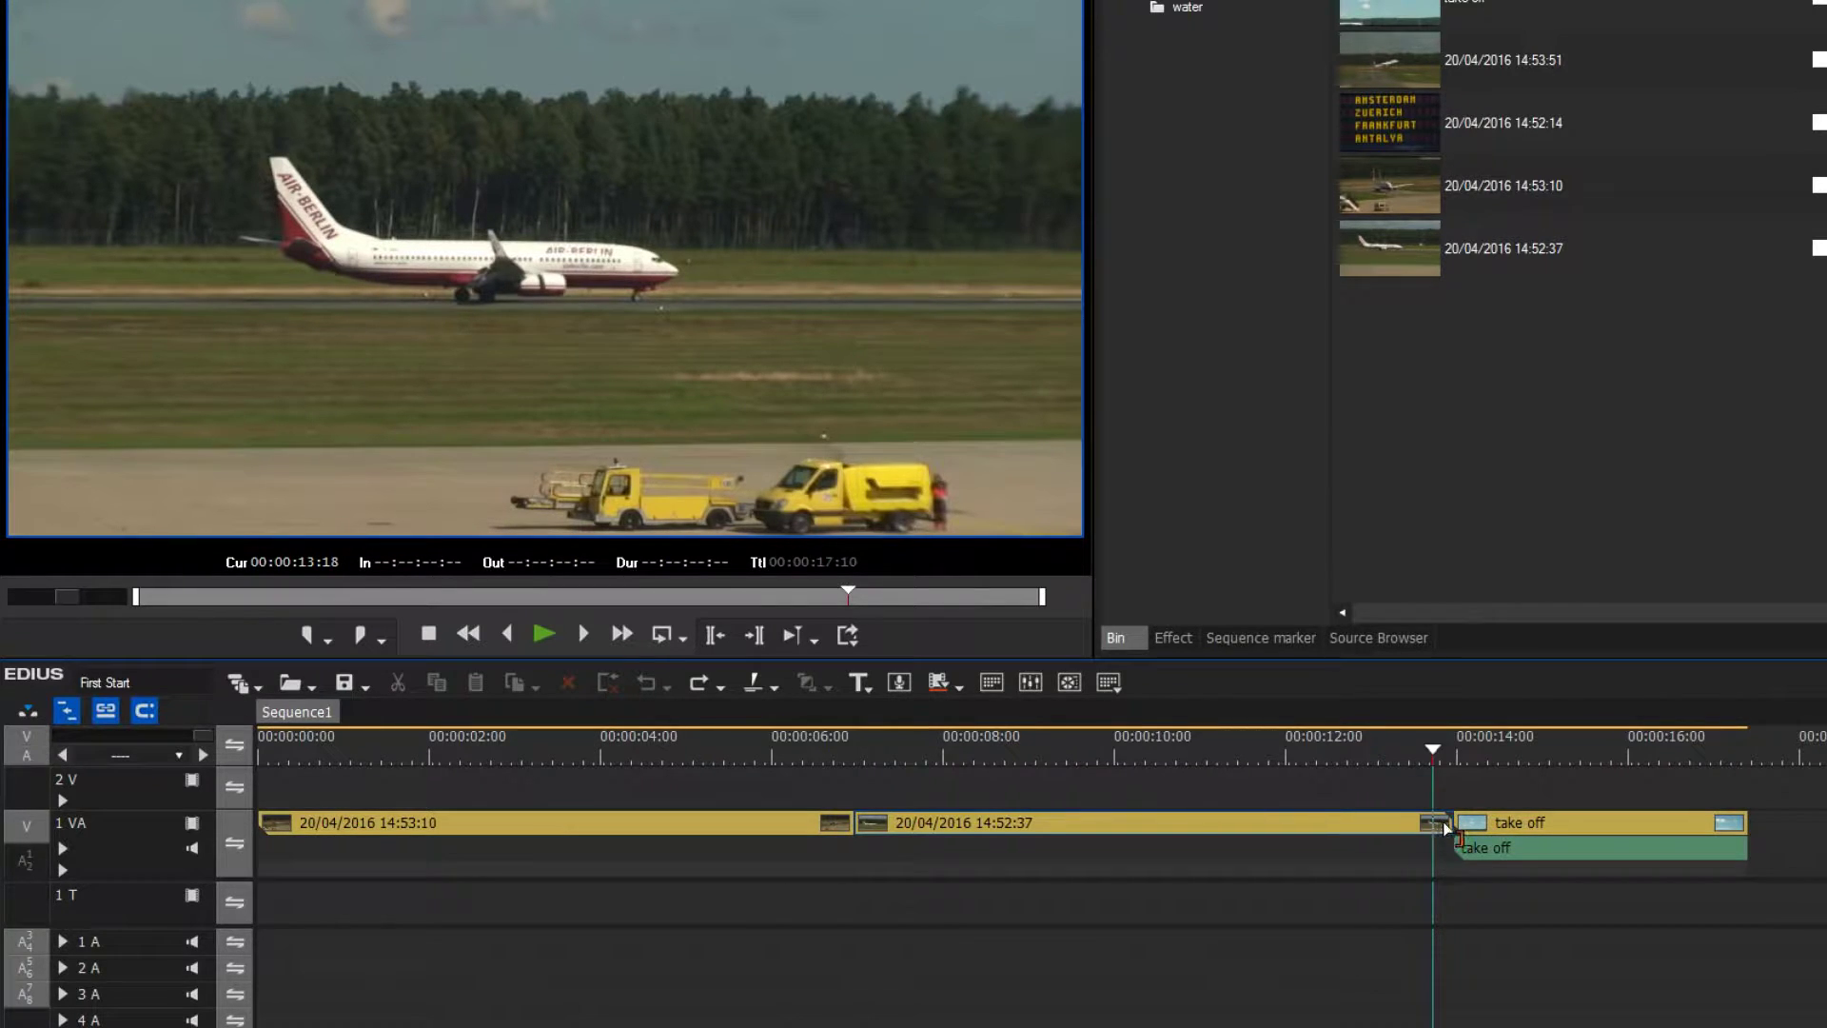
click(1446, 825)
drag(1447, 825, 1246, 833)
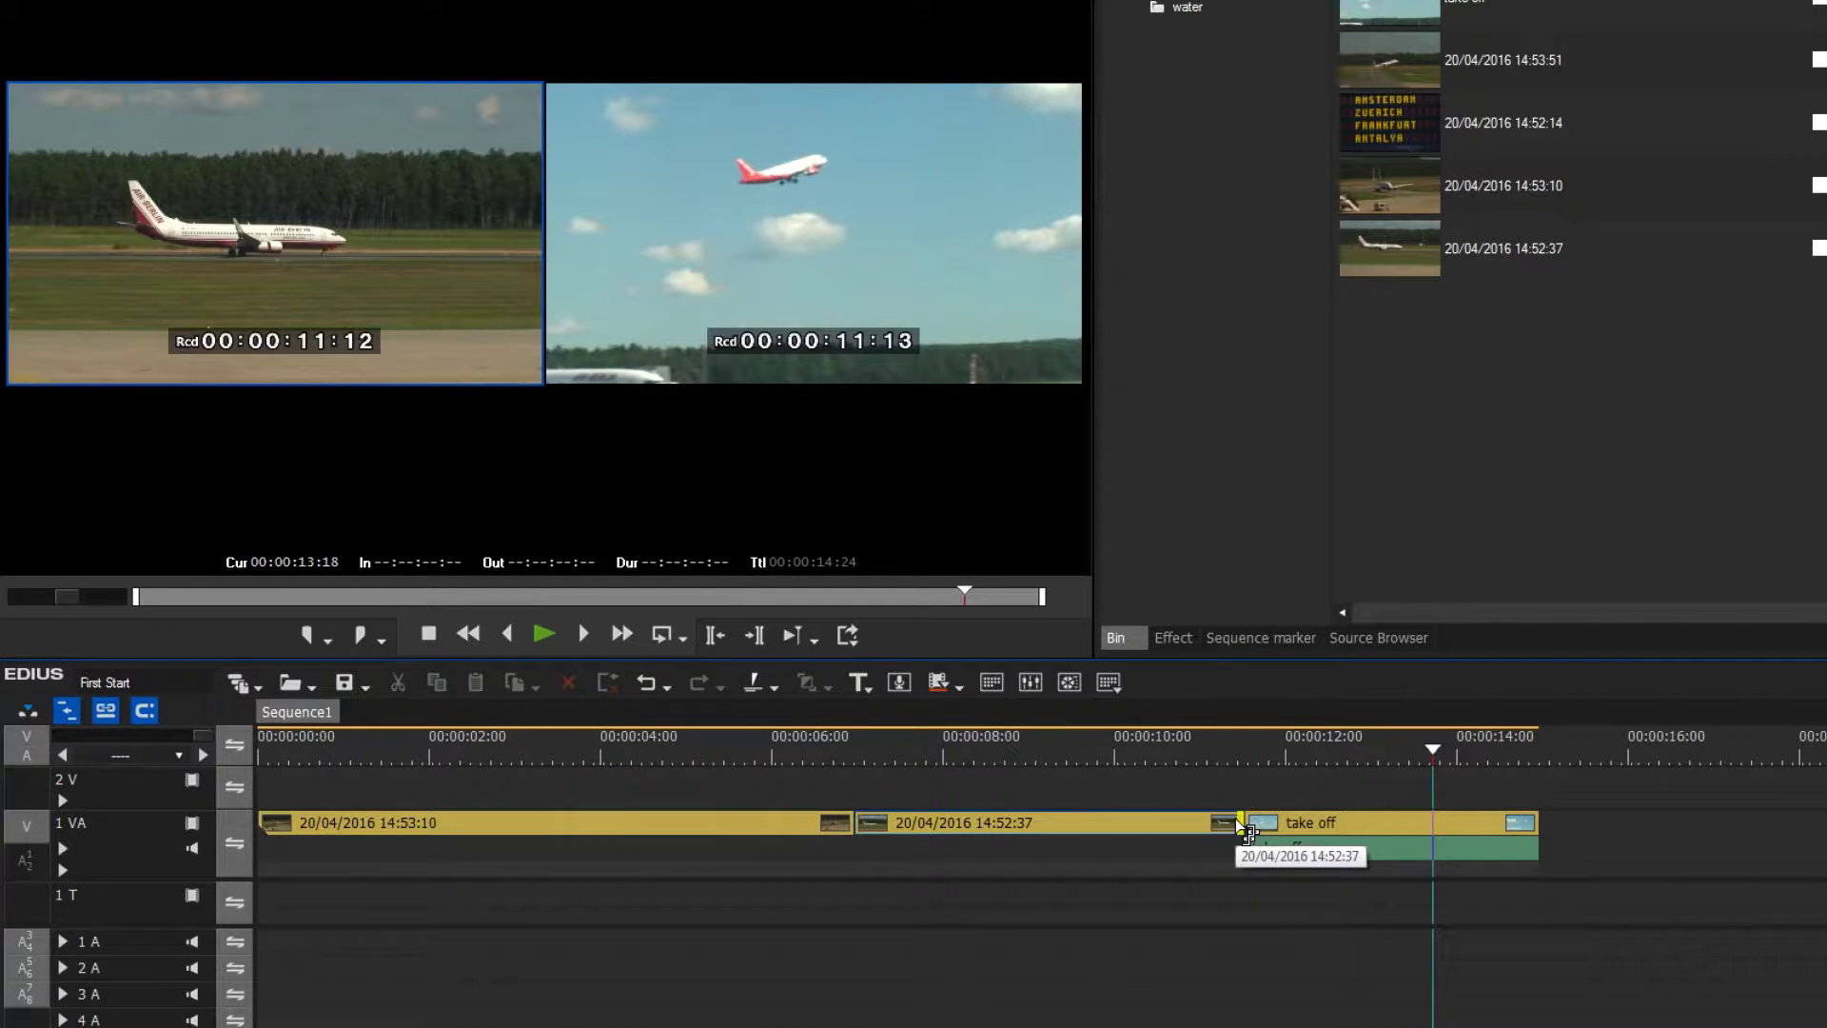
click(654, 682)
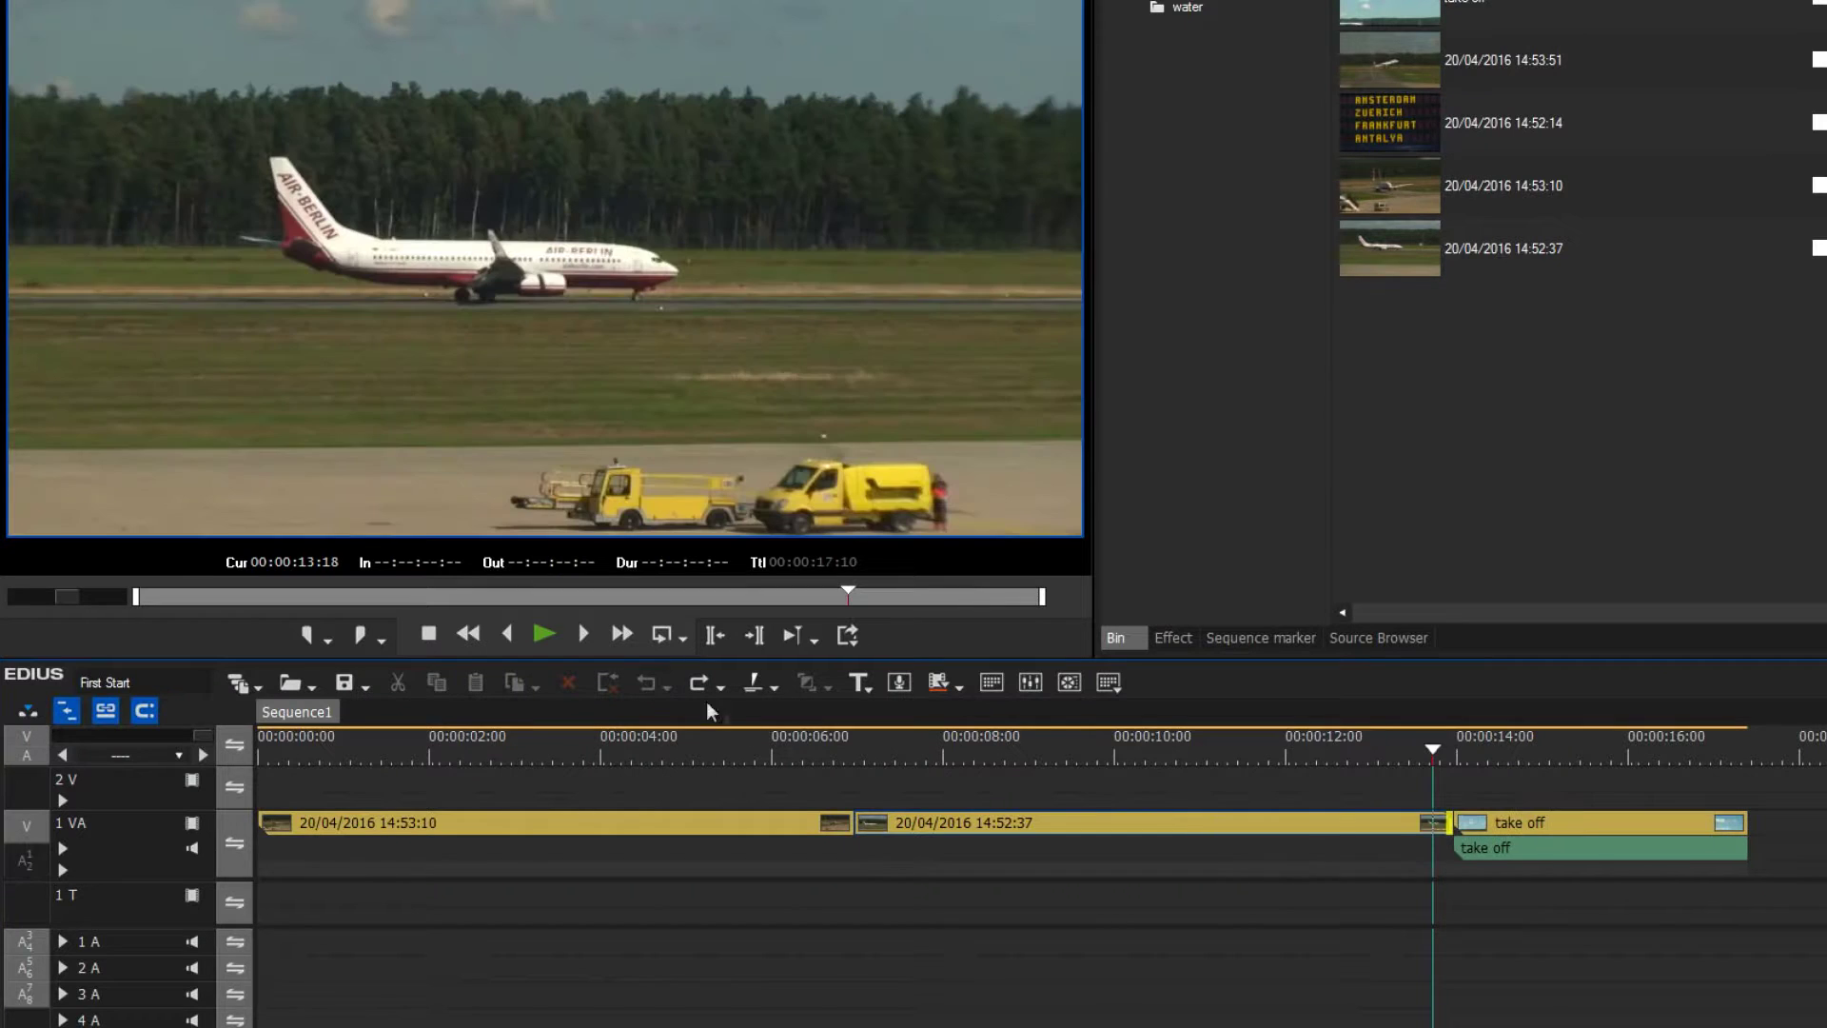
key(Left)
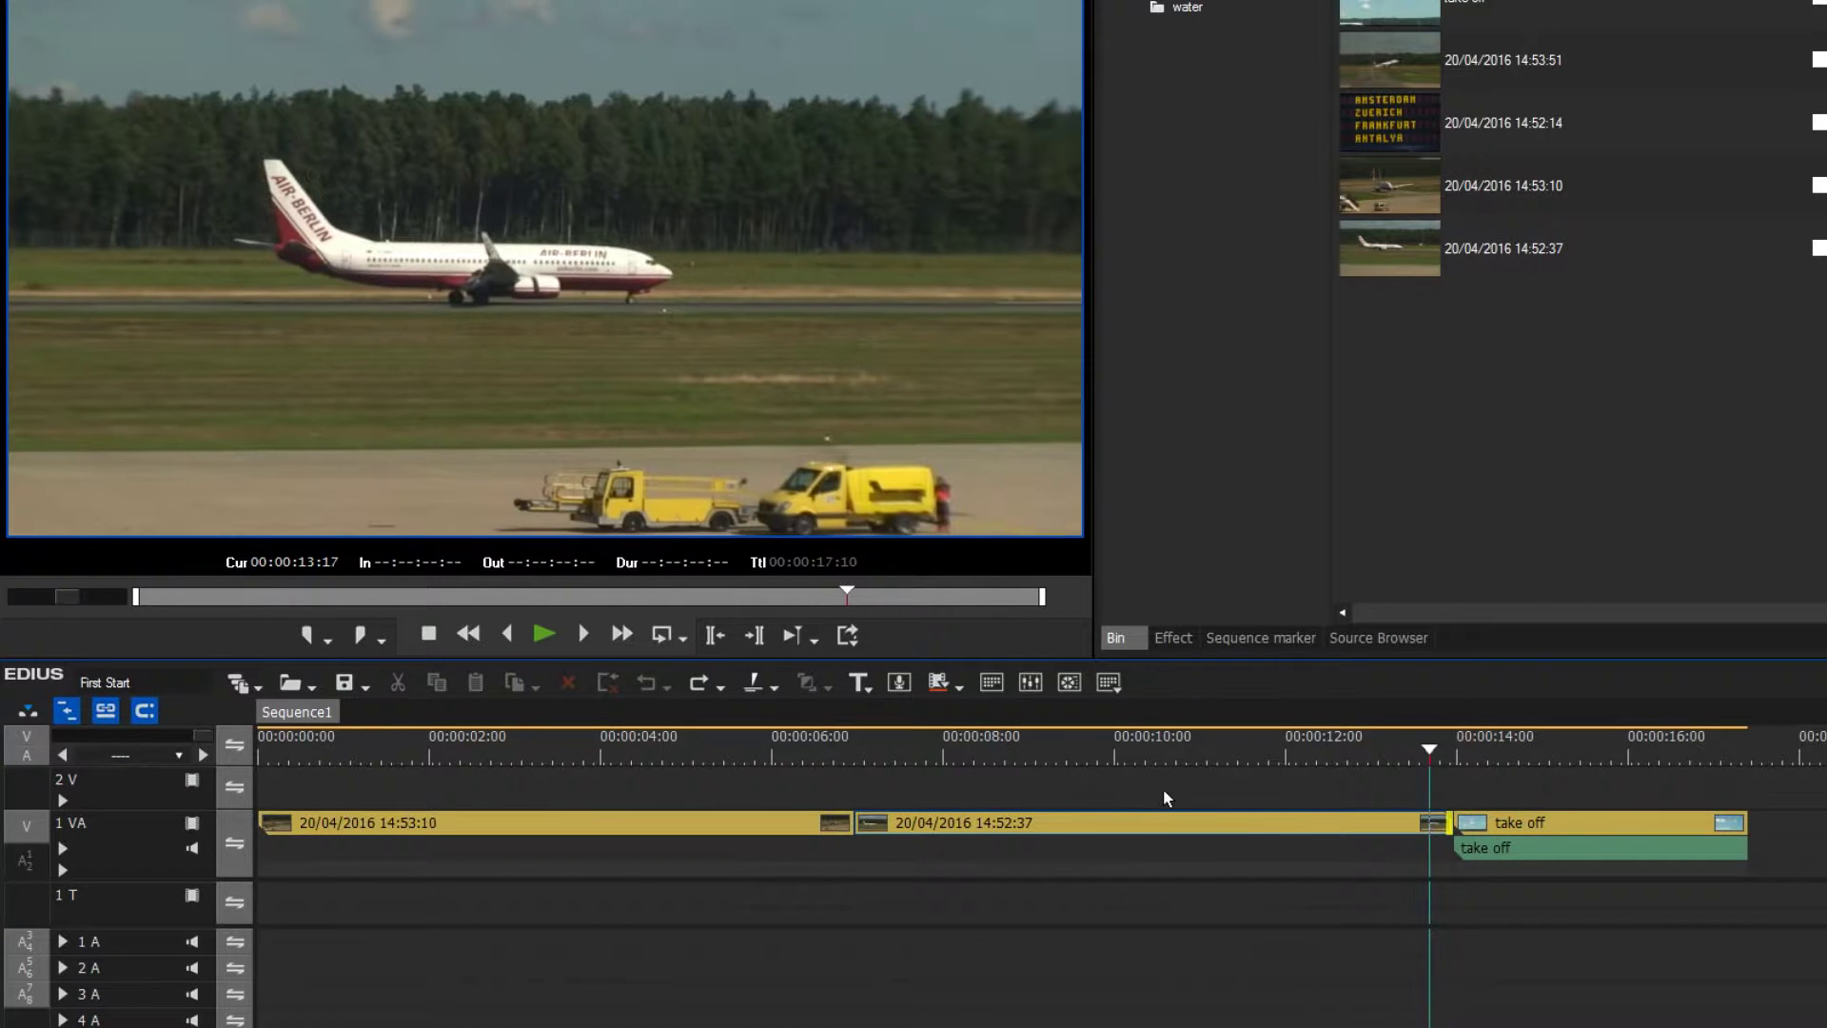
key(Left)
key(Left)
key(Left)
key(Left)
key(Left)
key(Left)
key(Left)
key(Left)
key(Left)
key(Left)
key(Left)
key(Left)
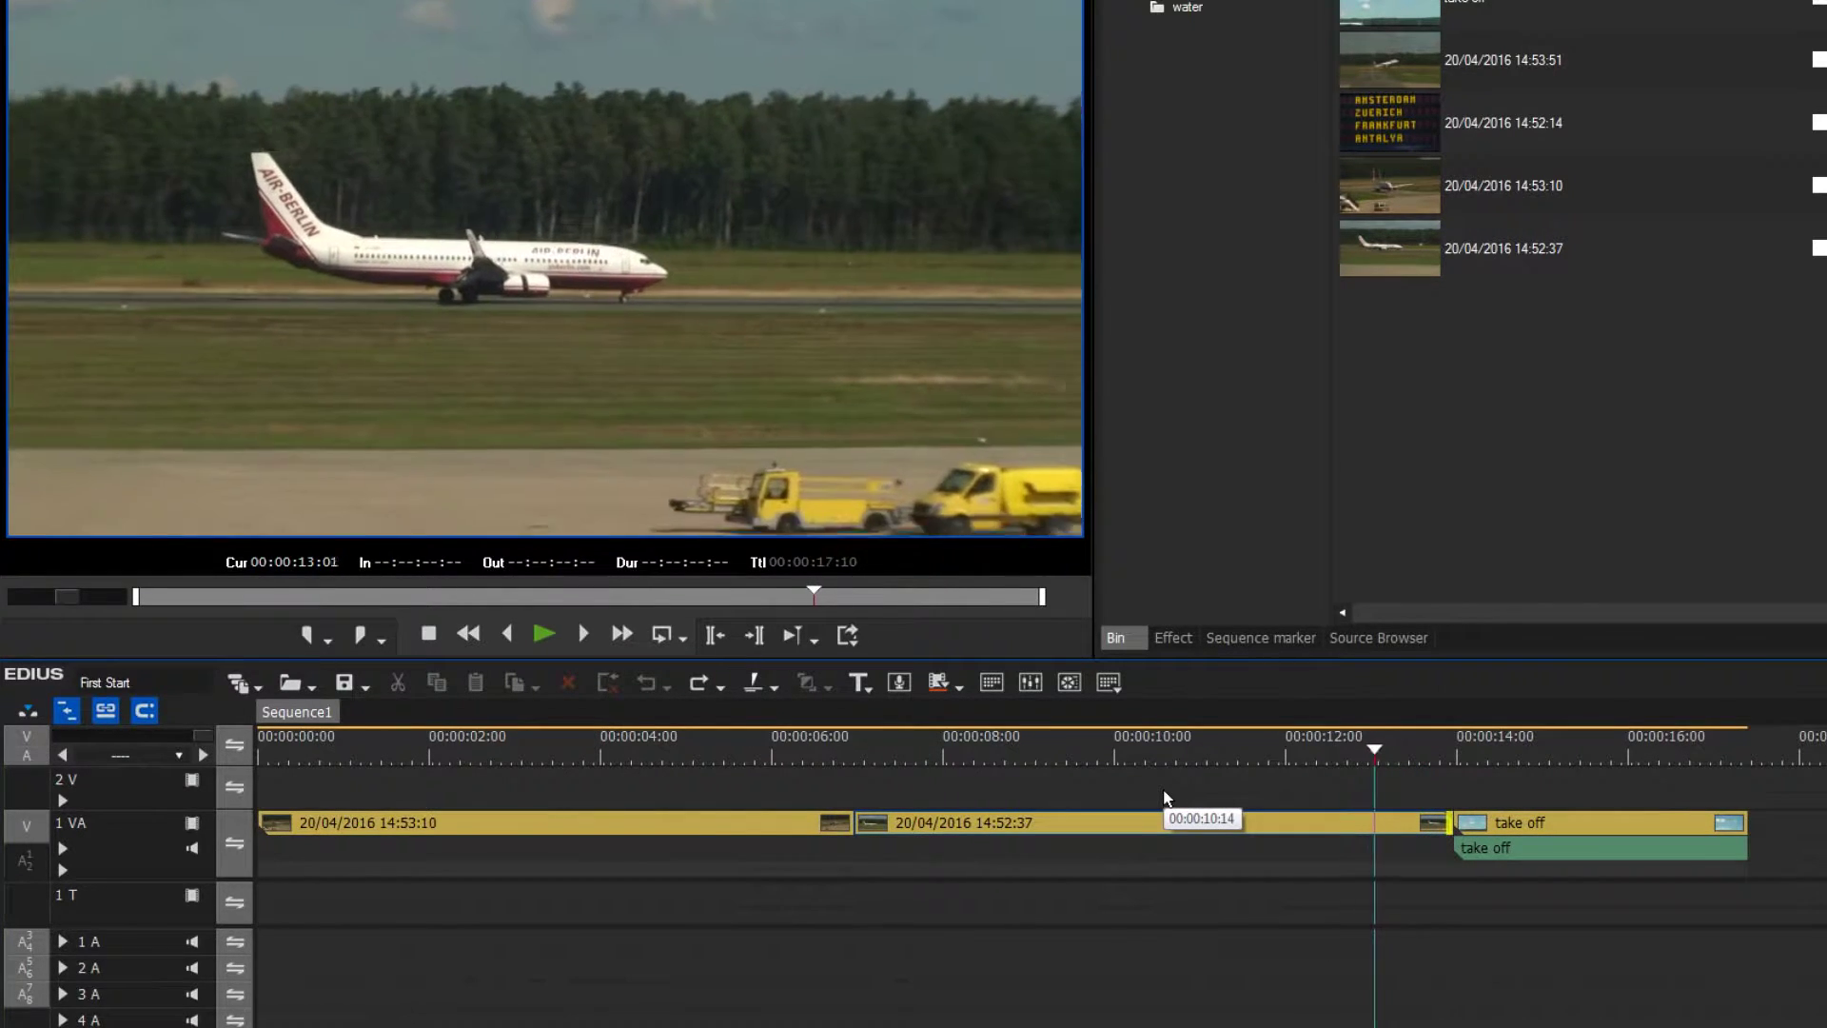
key(Left)
key(Left)
key(Left)
key(Left)
key(Left)
key(Left)
key(Left)
key(Left)
key(Left)
key(Left)
key(Left)
key(Left)
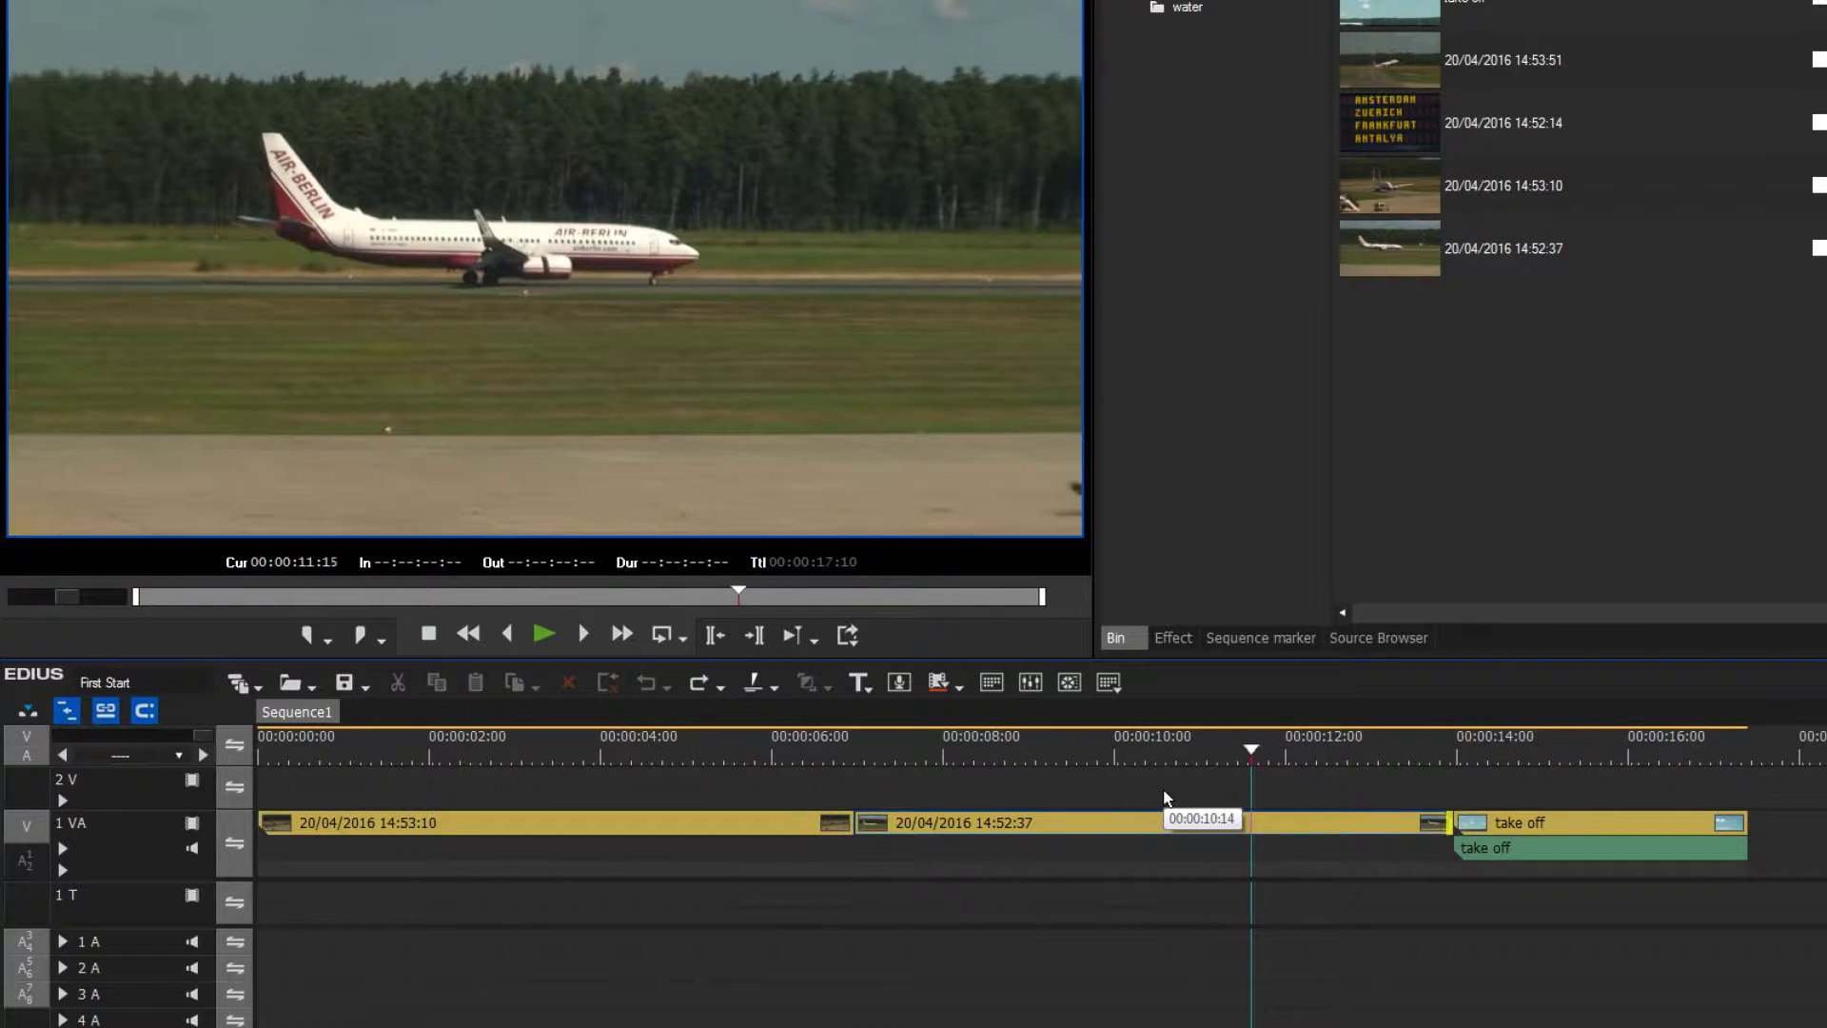
key(Left)
key(Left)
key(Left)
key(Left)
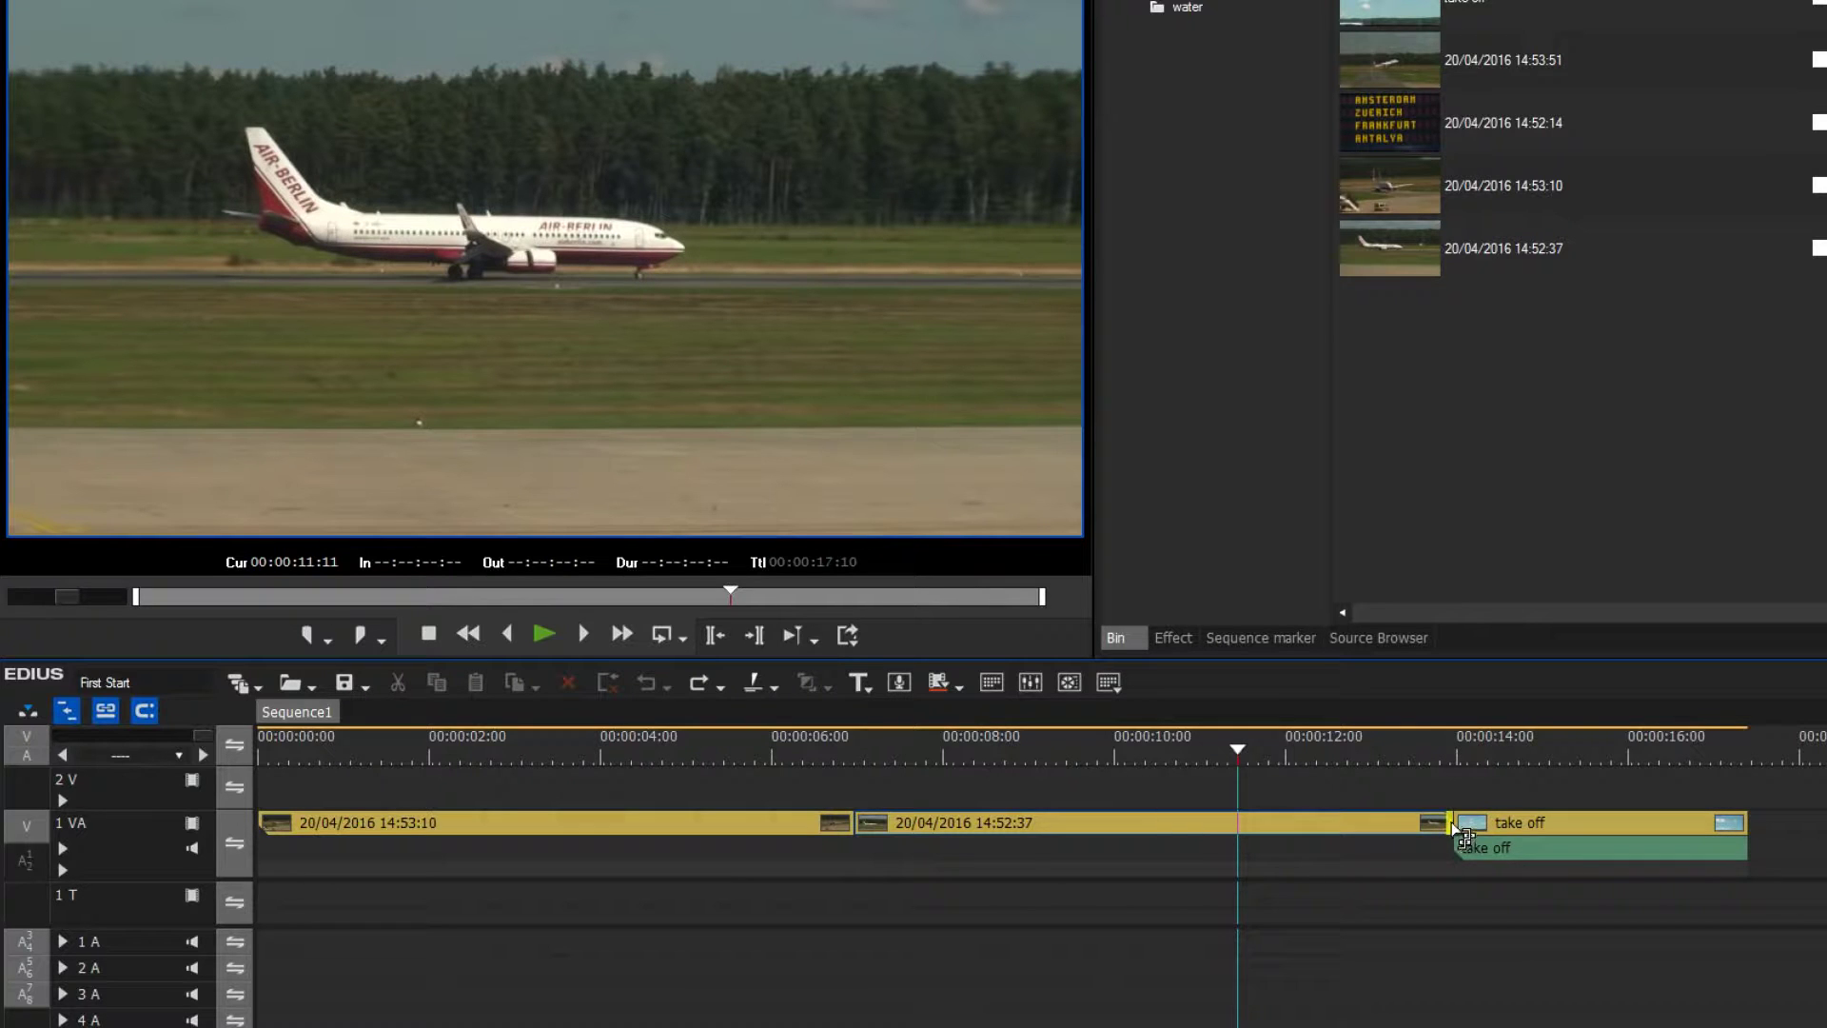
drag(1464, 838, 1248, 838)
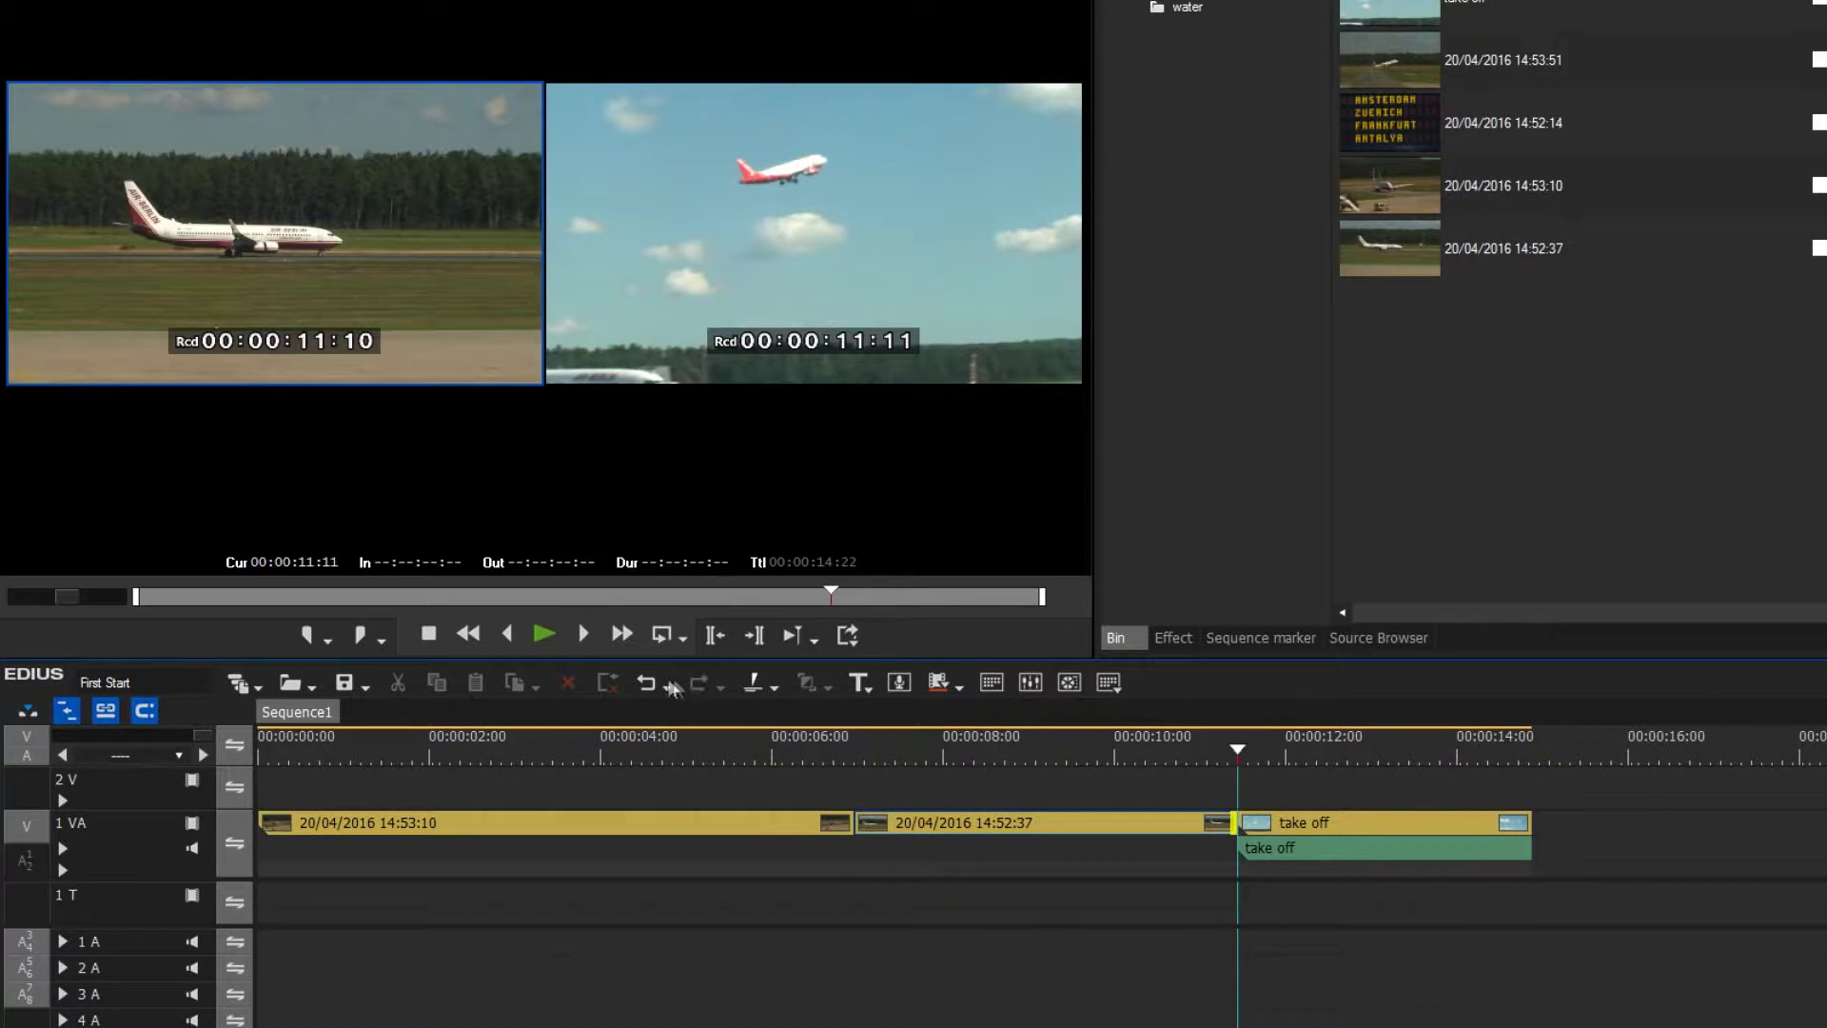
click(646, 683)
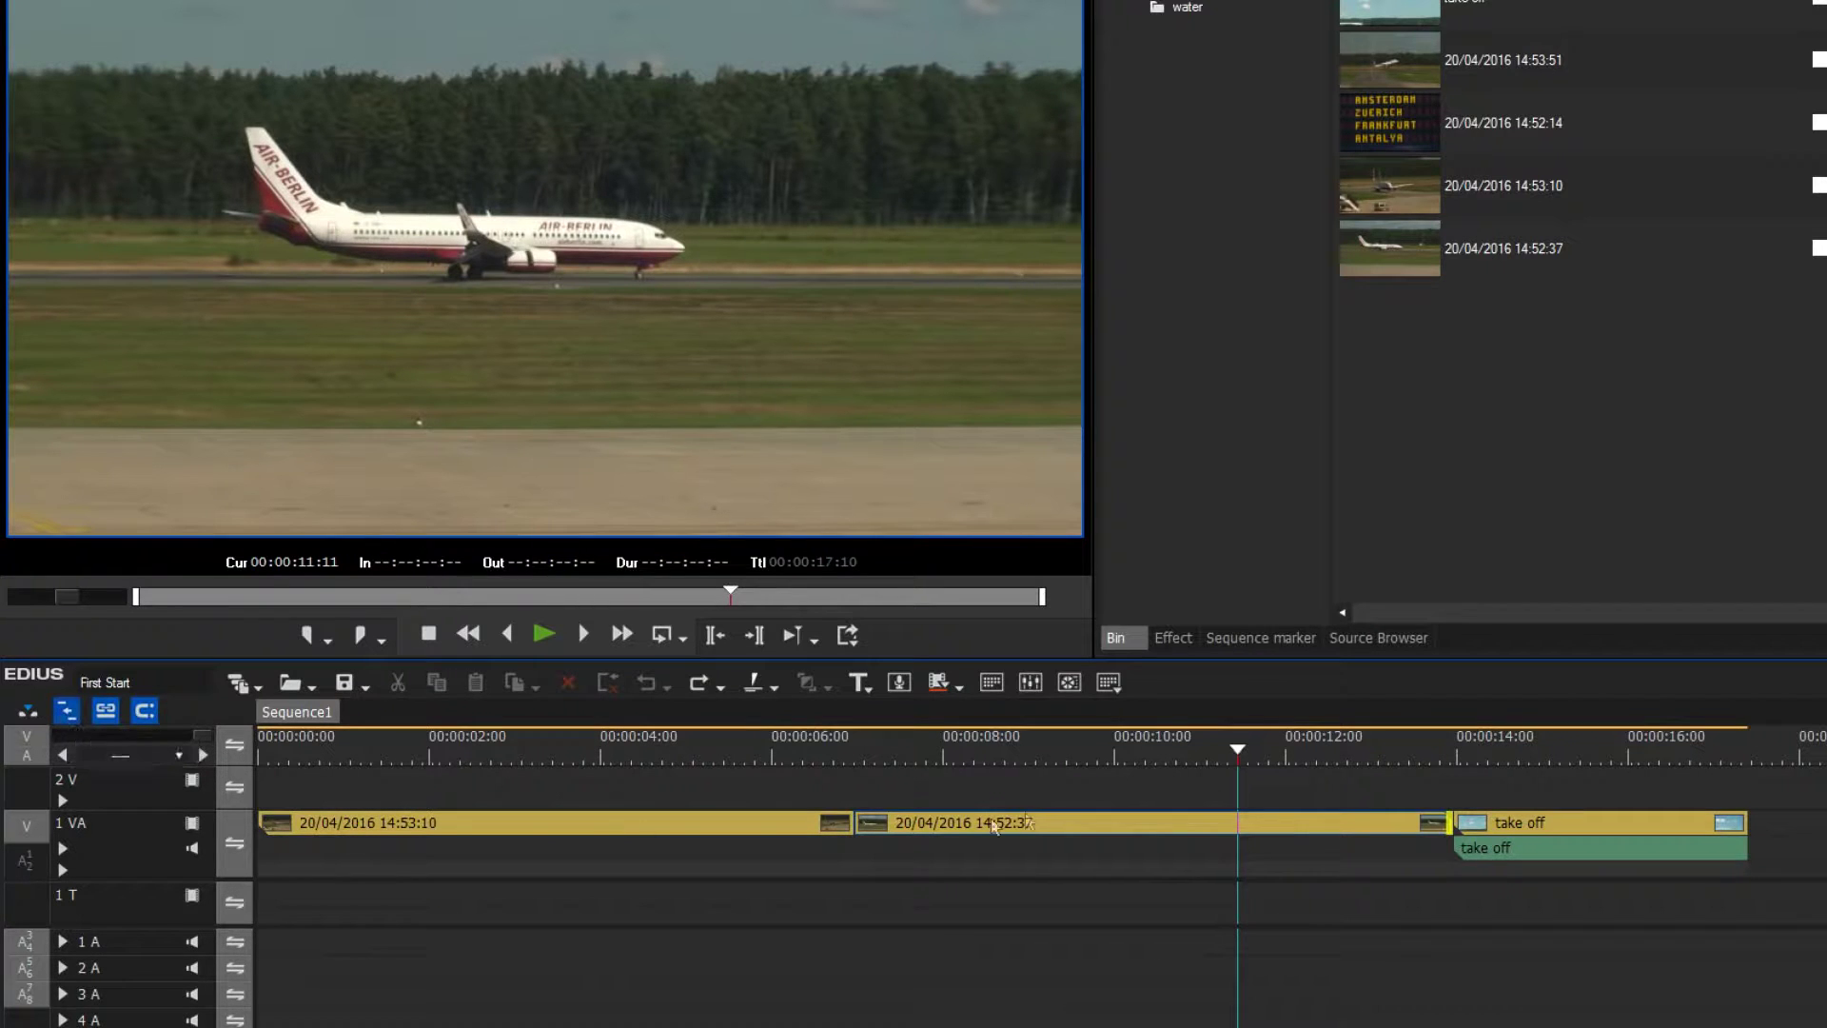
Park the playhead at 00:00:11:11 and select the 20/04/2016 14:52:37 clip
click(1453, 748)
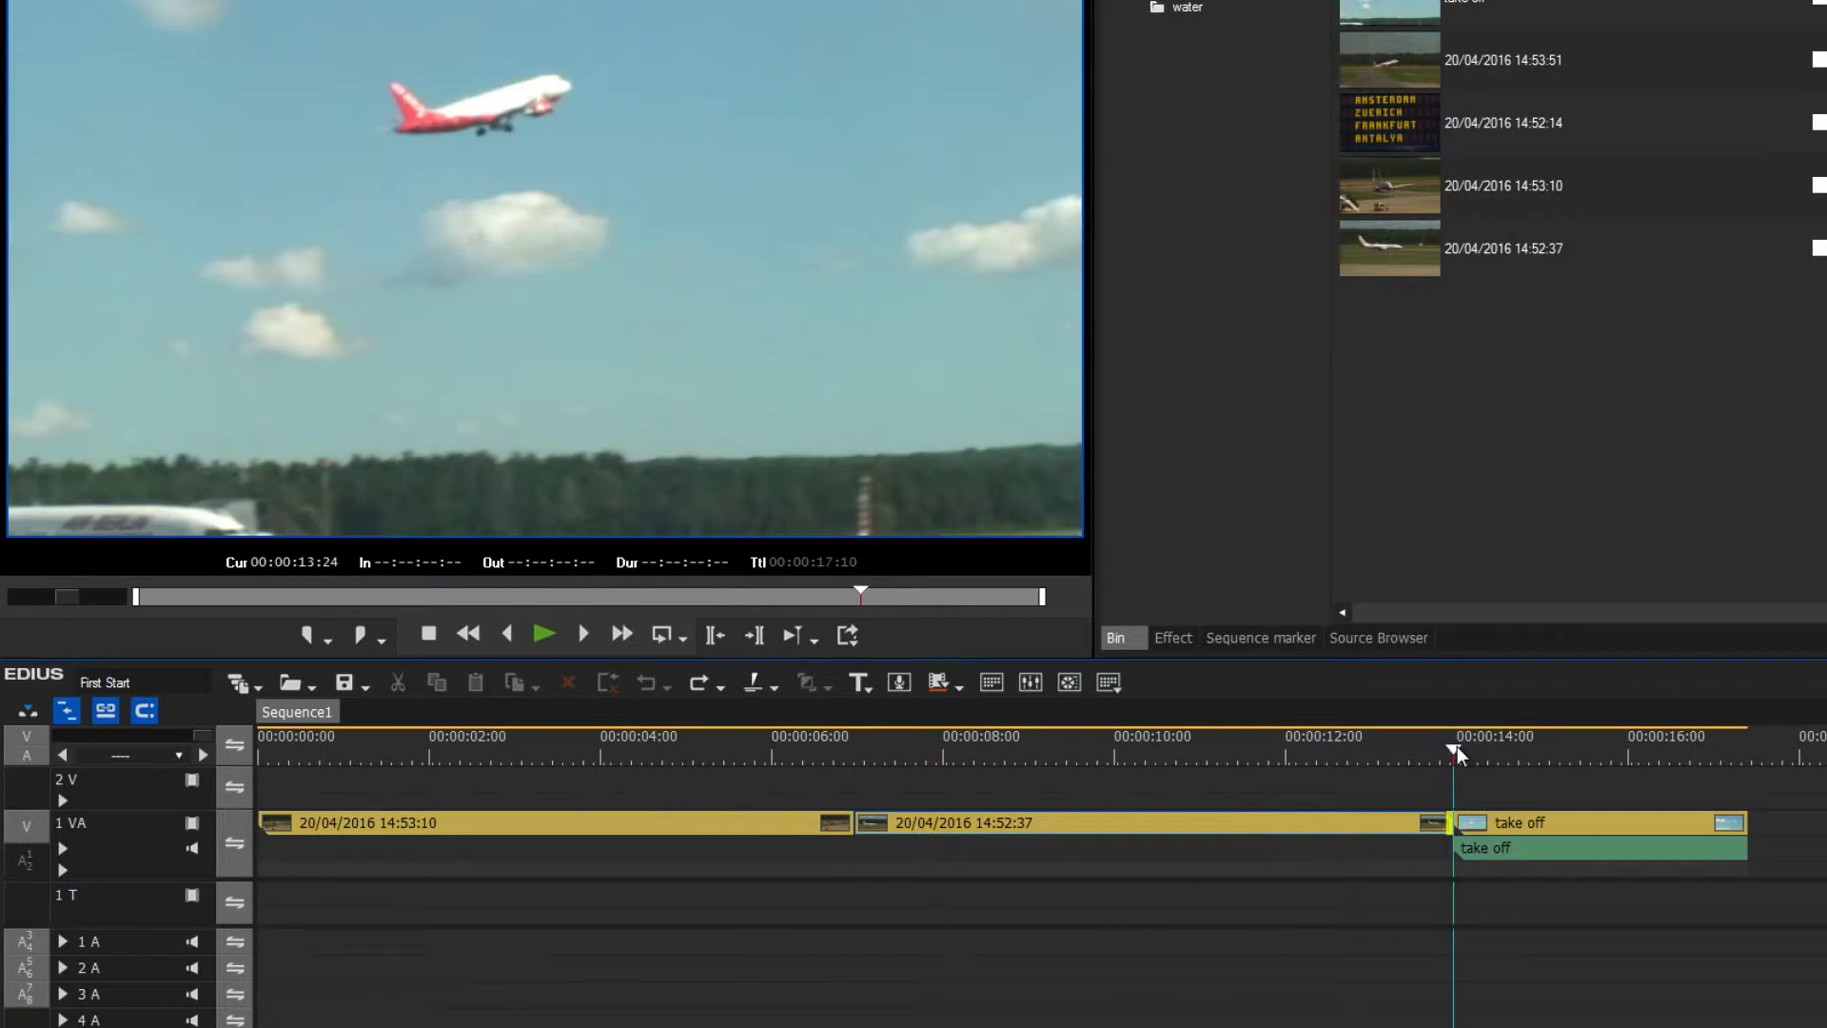
drag(1453, 750, 1241, 776)
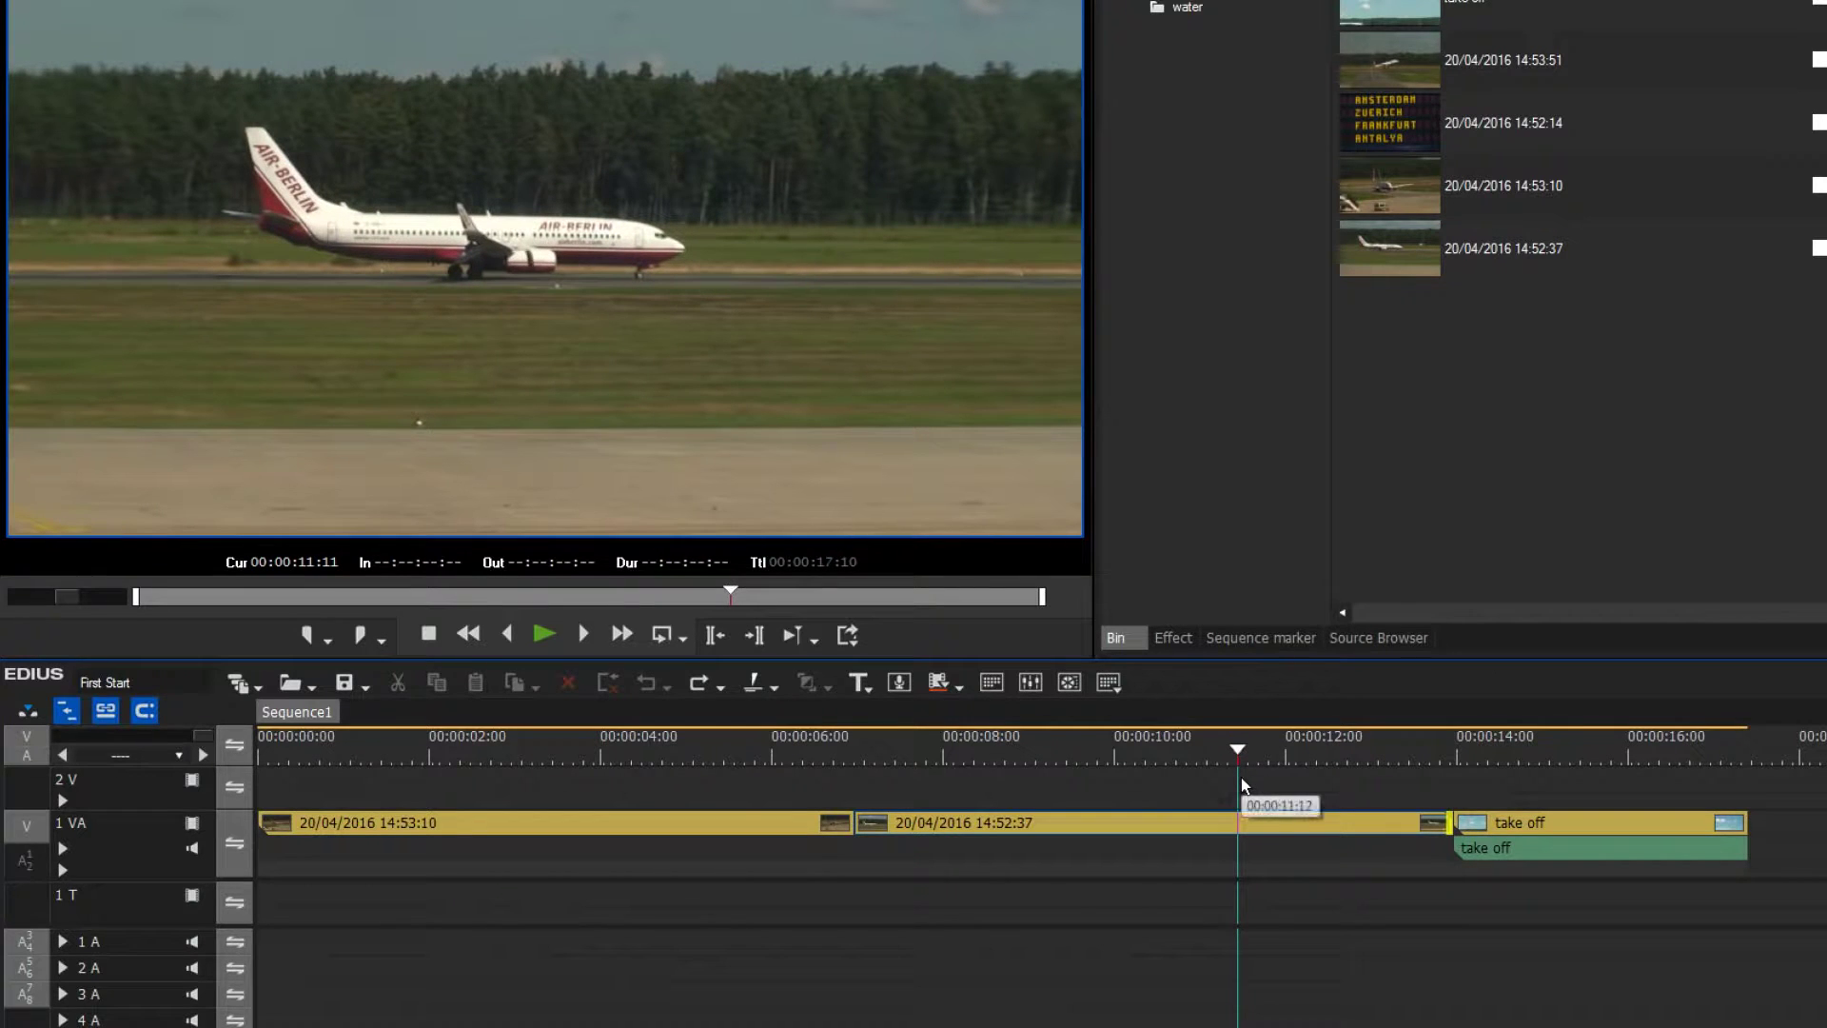
click(1264, 818)
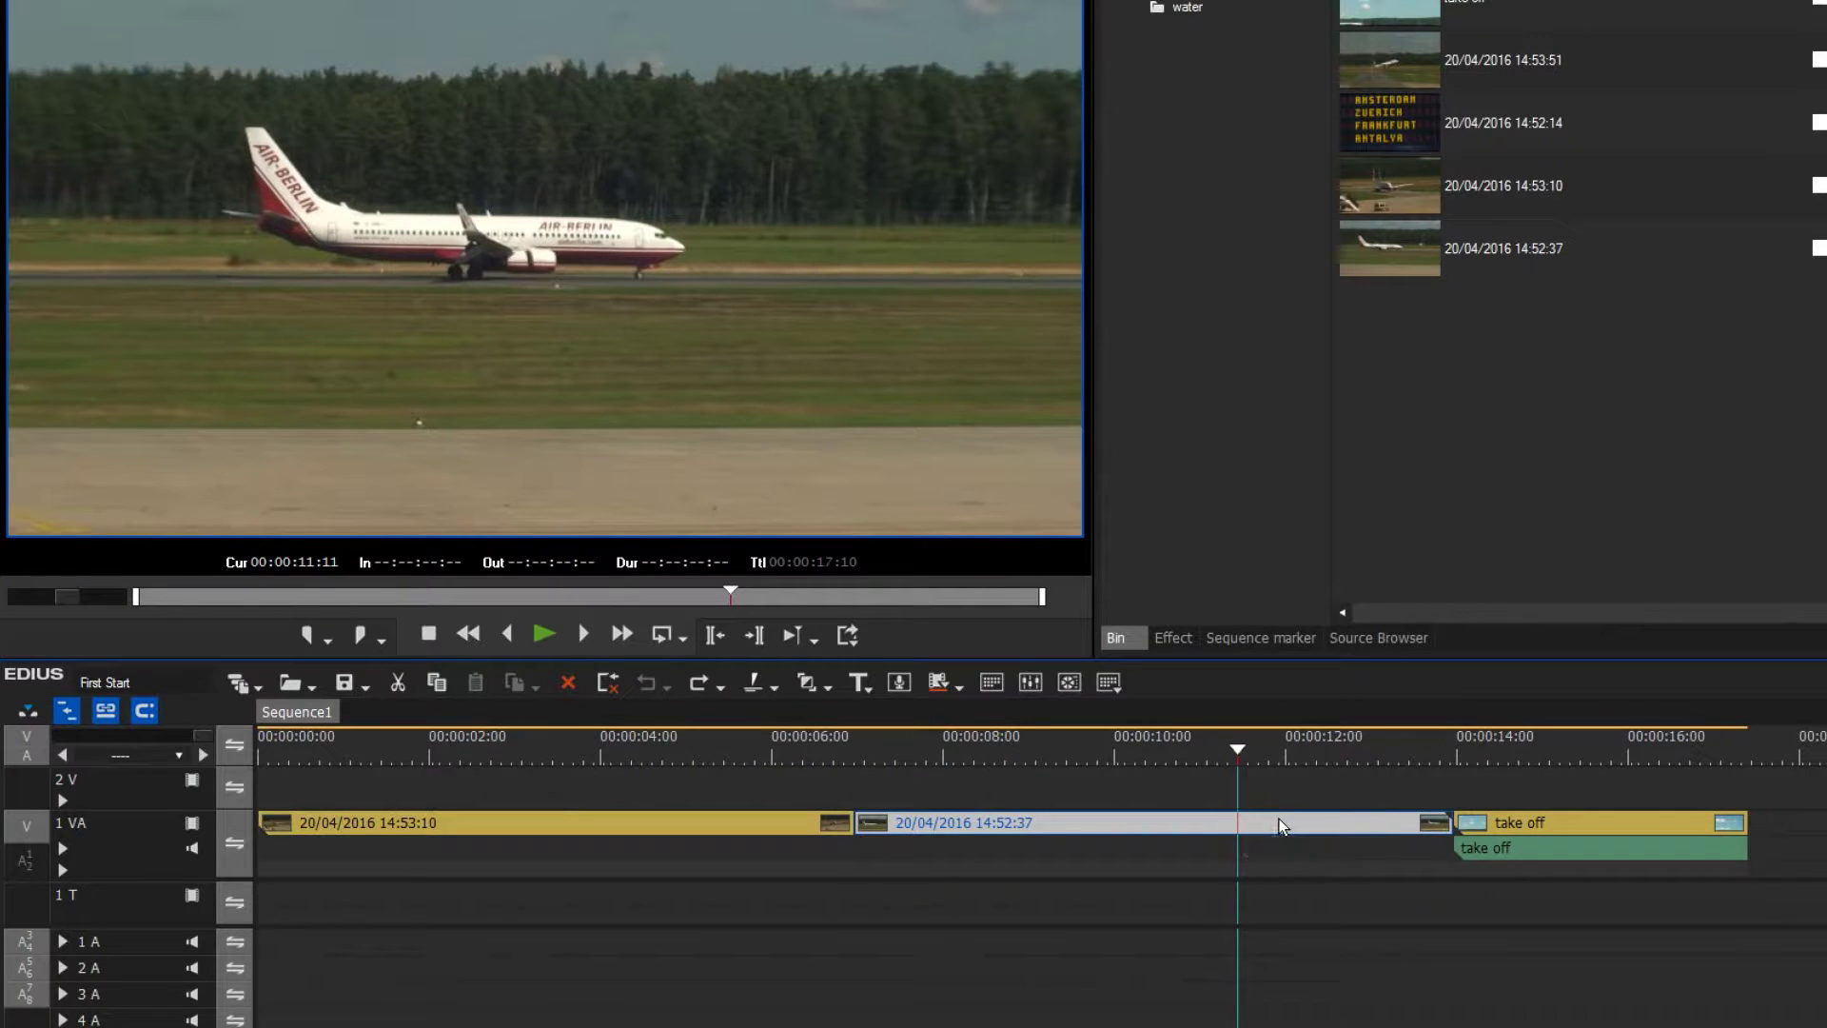
Trim the clip's end to 00:00:11:11 without ripple, after undoing a ripple trim
key(alt+n)
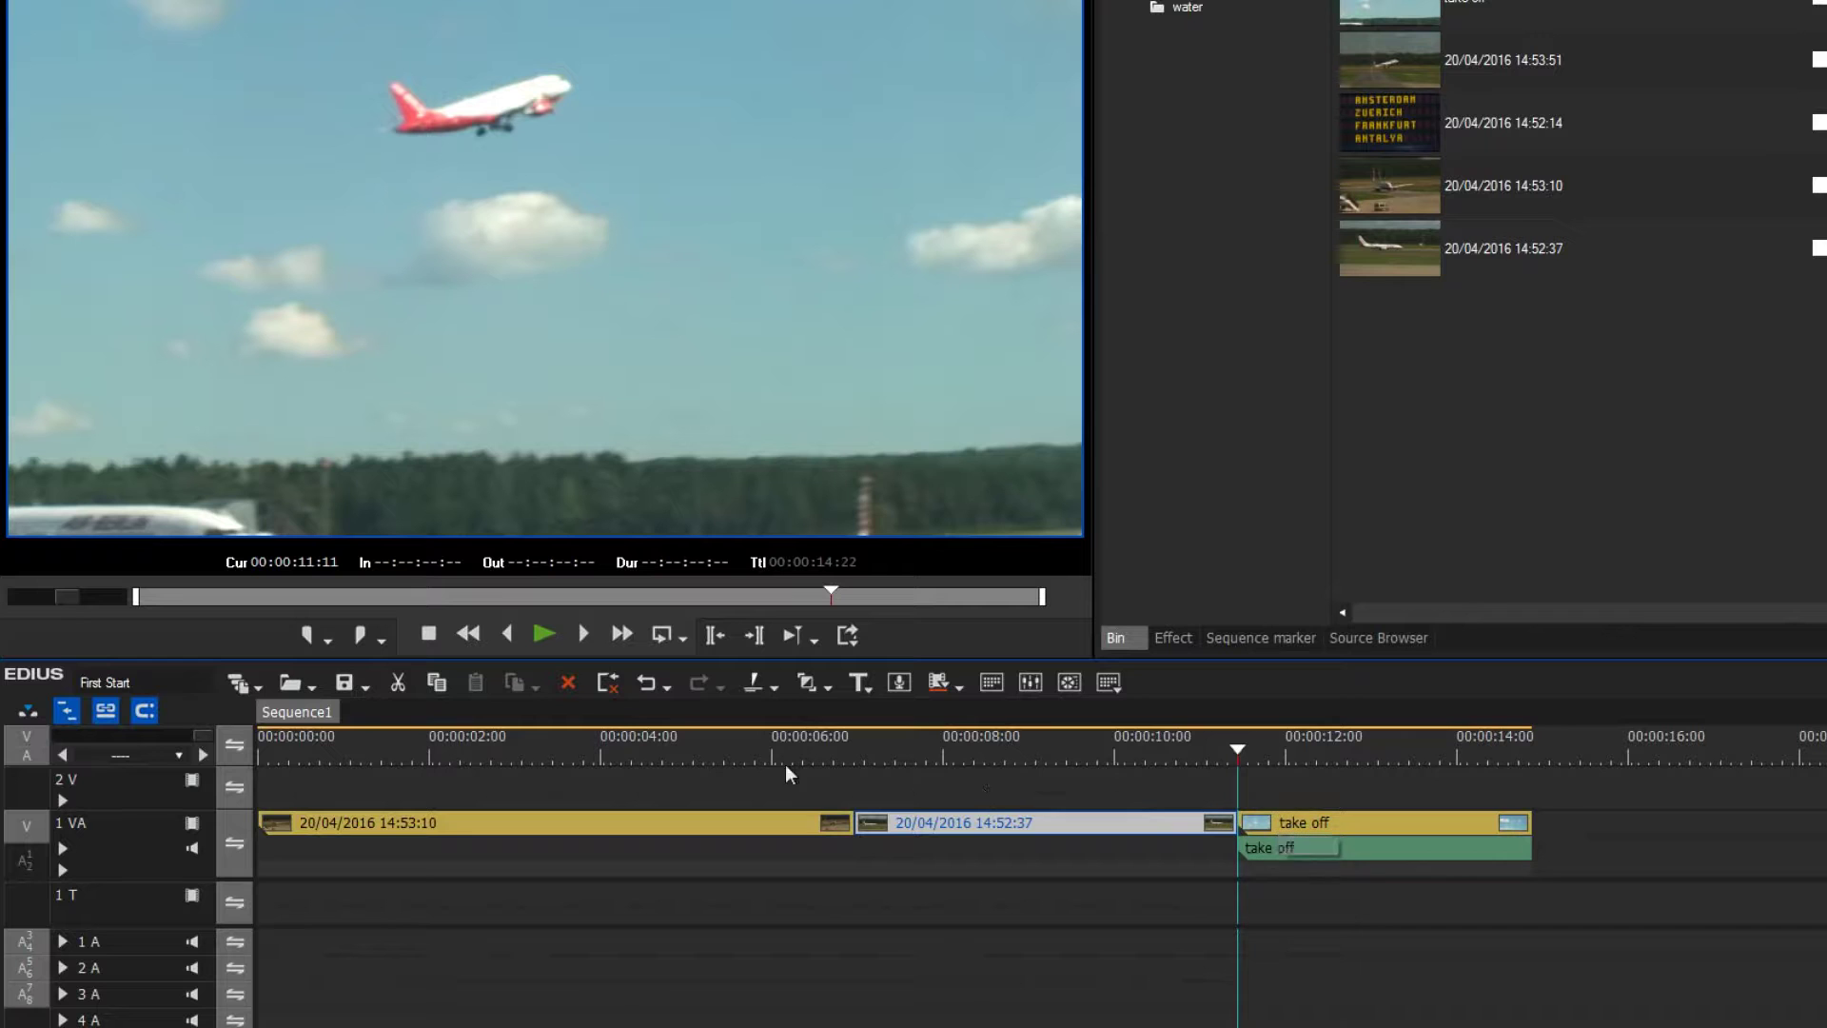
click(650, 684)
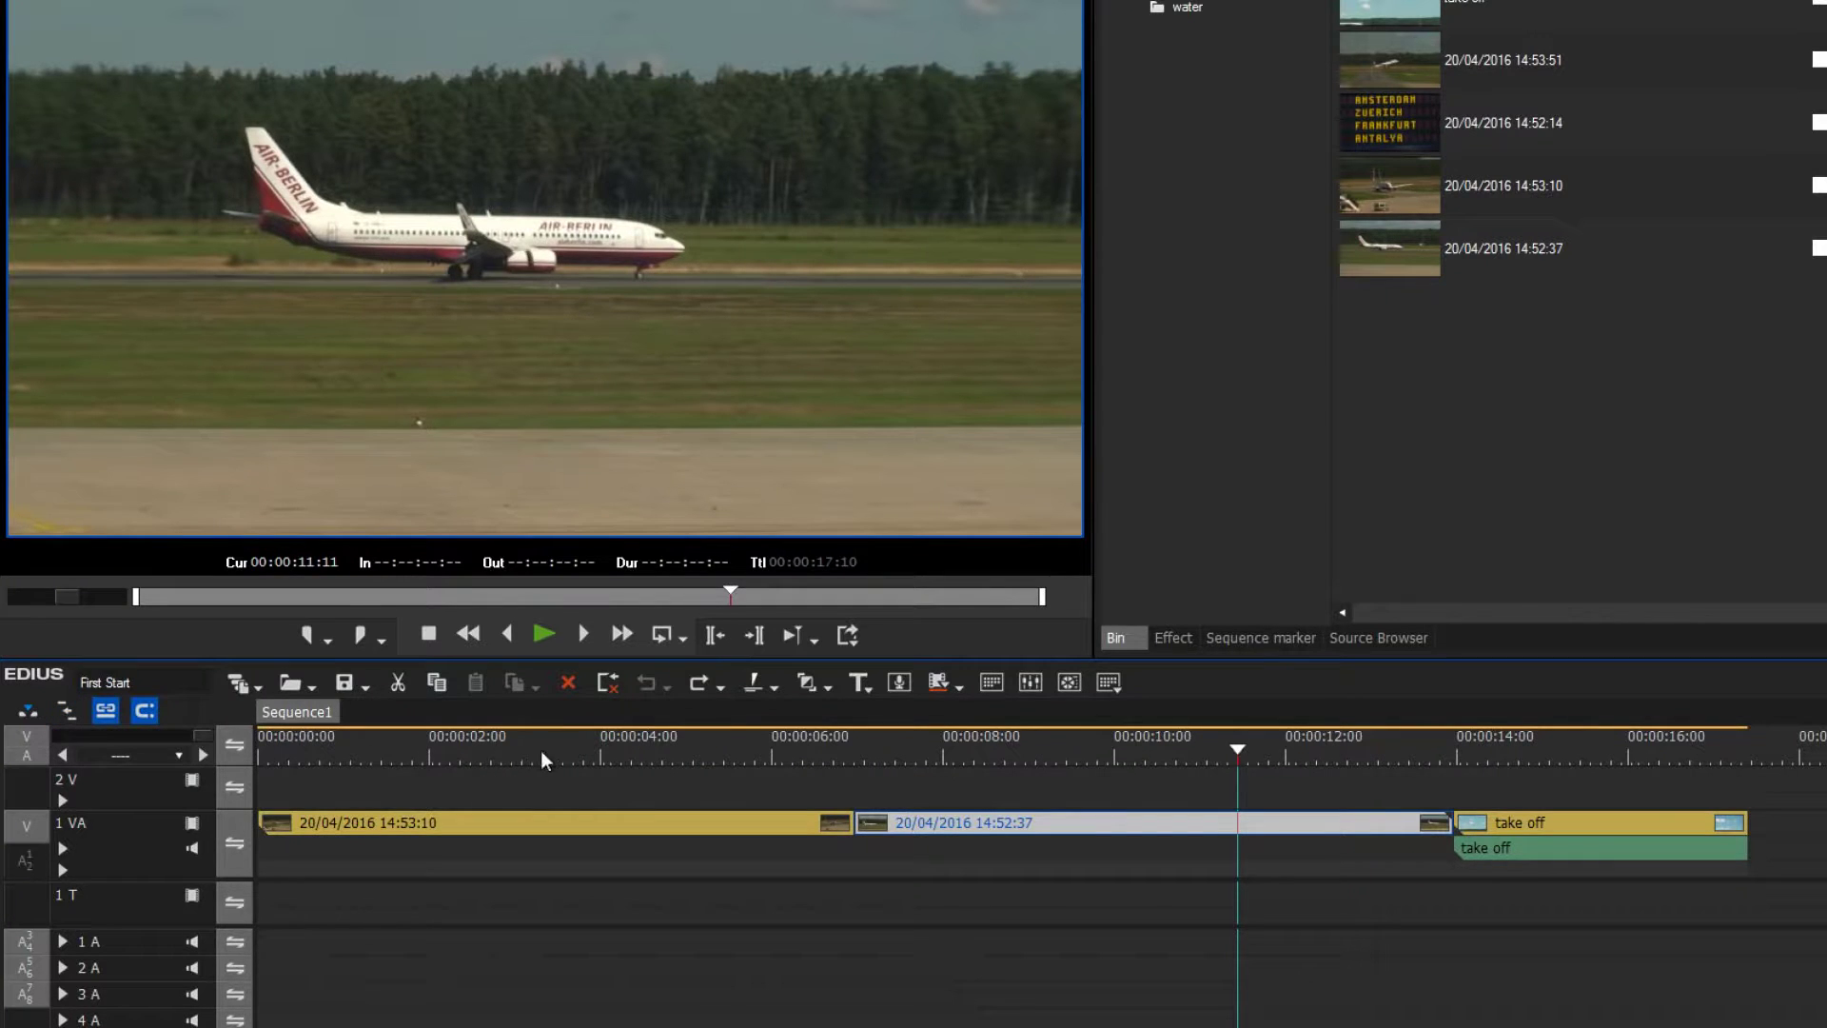
key(m)
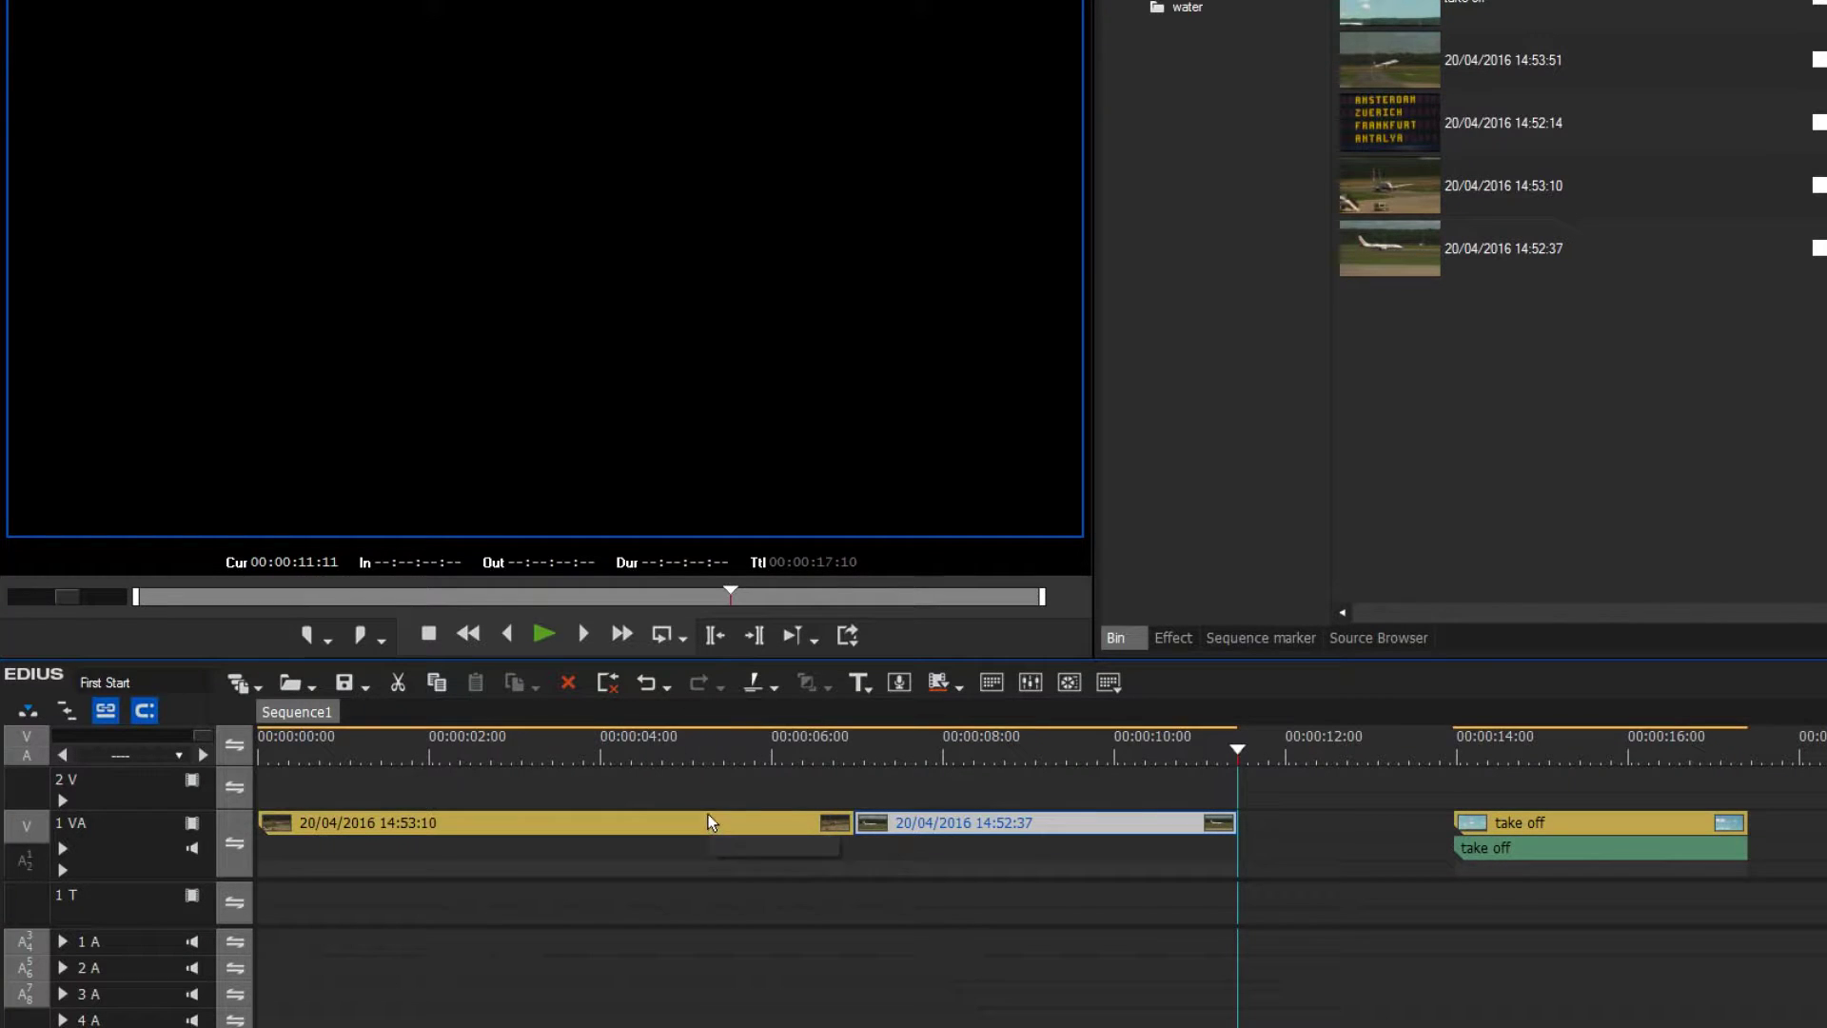
Undo the gap-leaving trim, then ripple-trim the 14:52:37 clip's end at the playhead
click(643, 684)
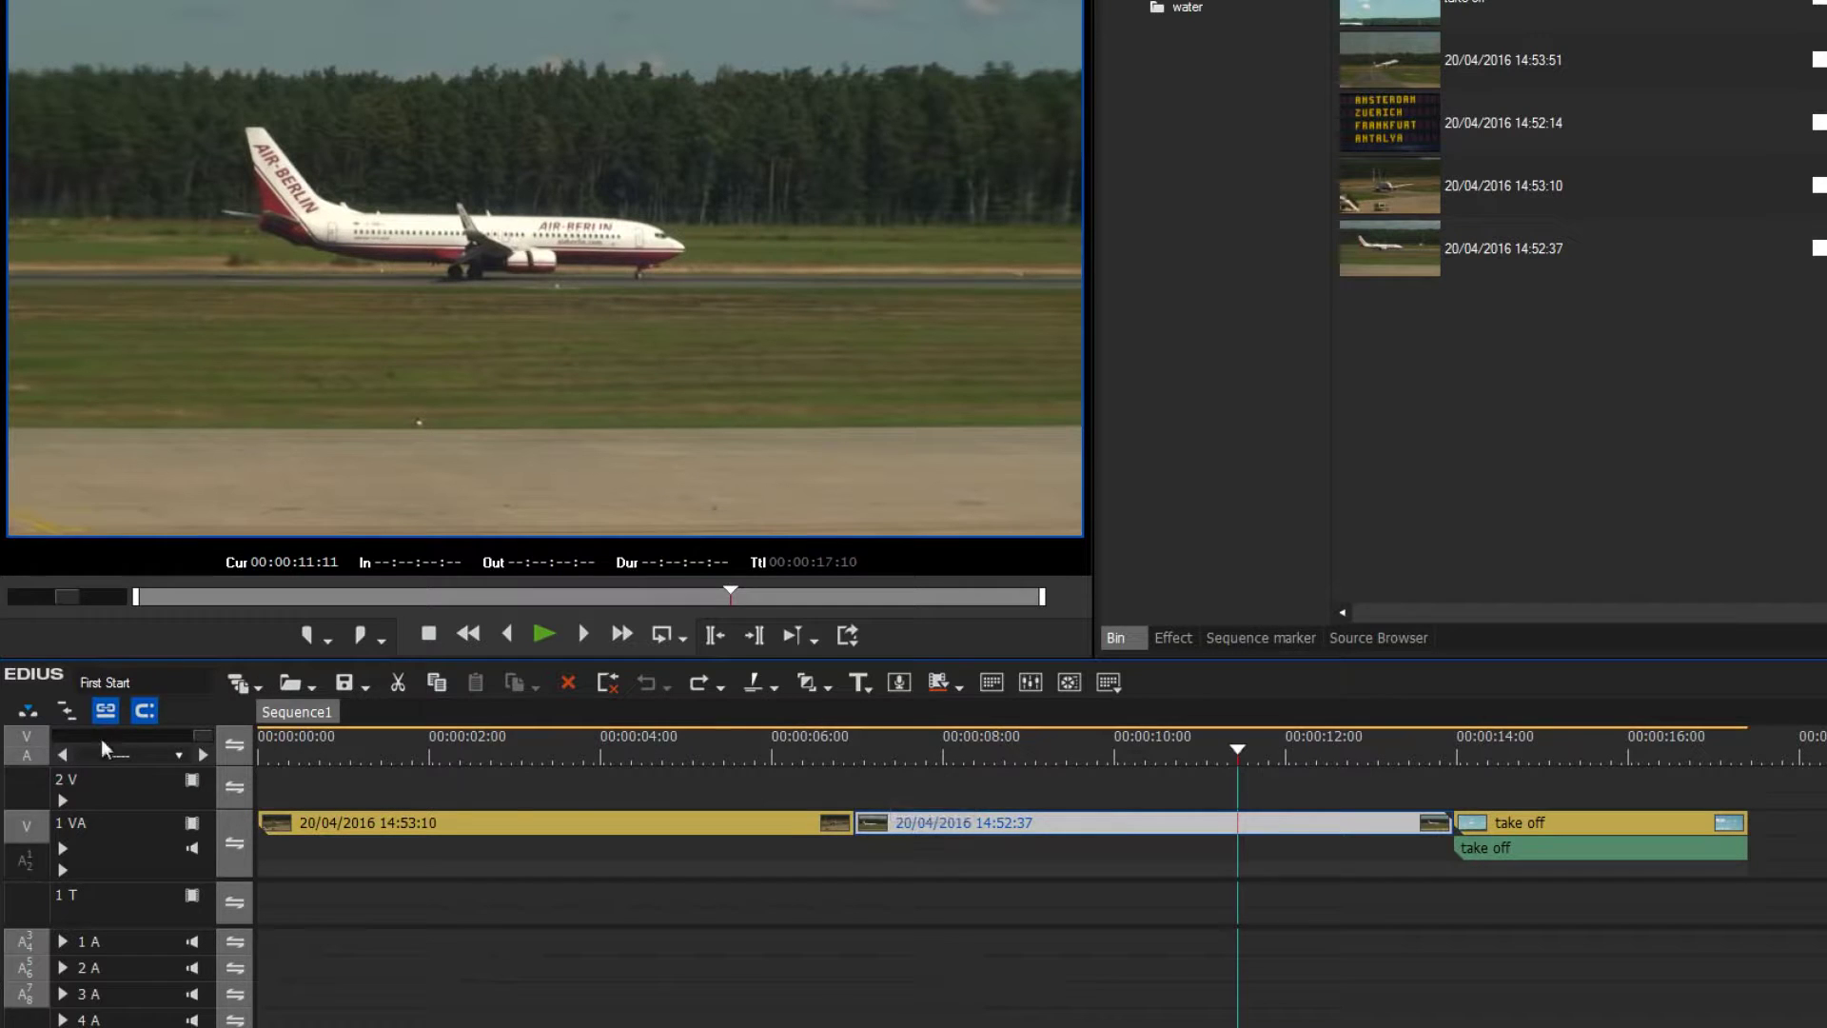
key(alt+m)
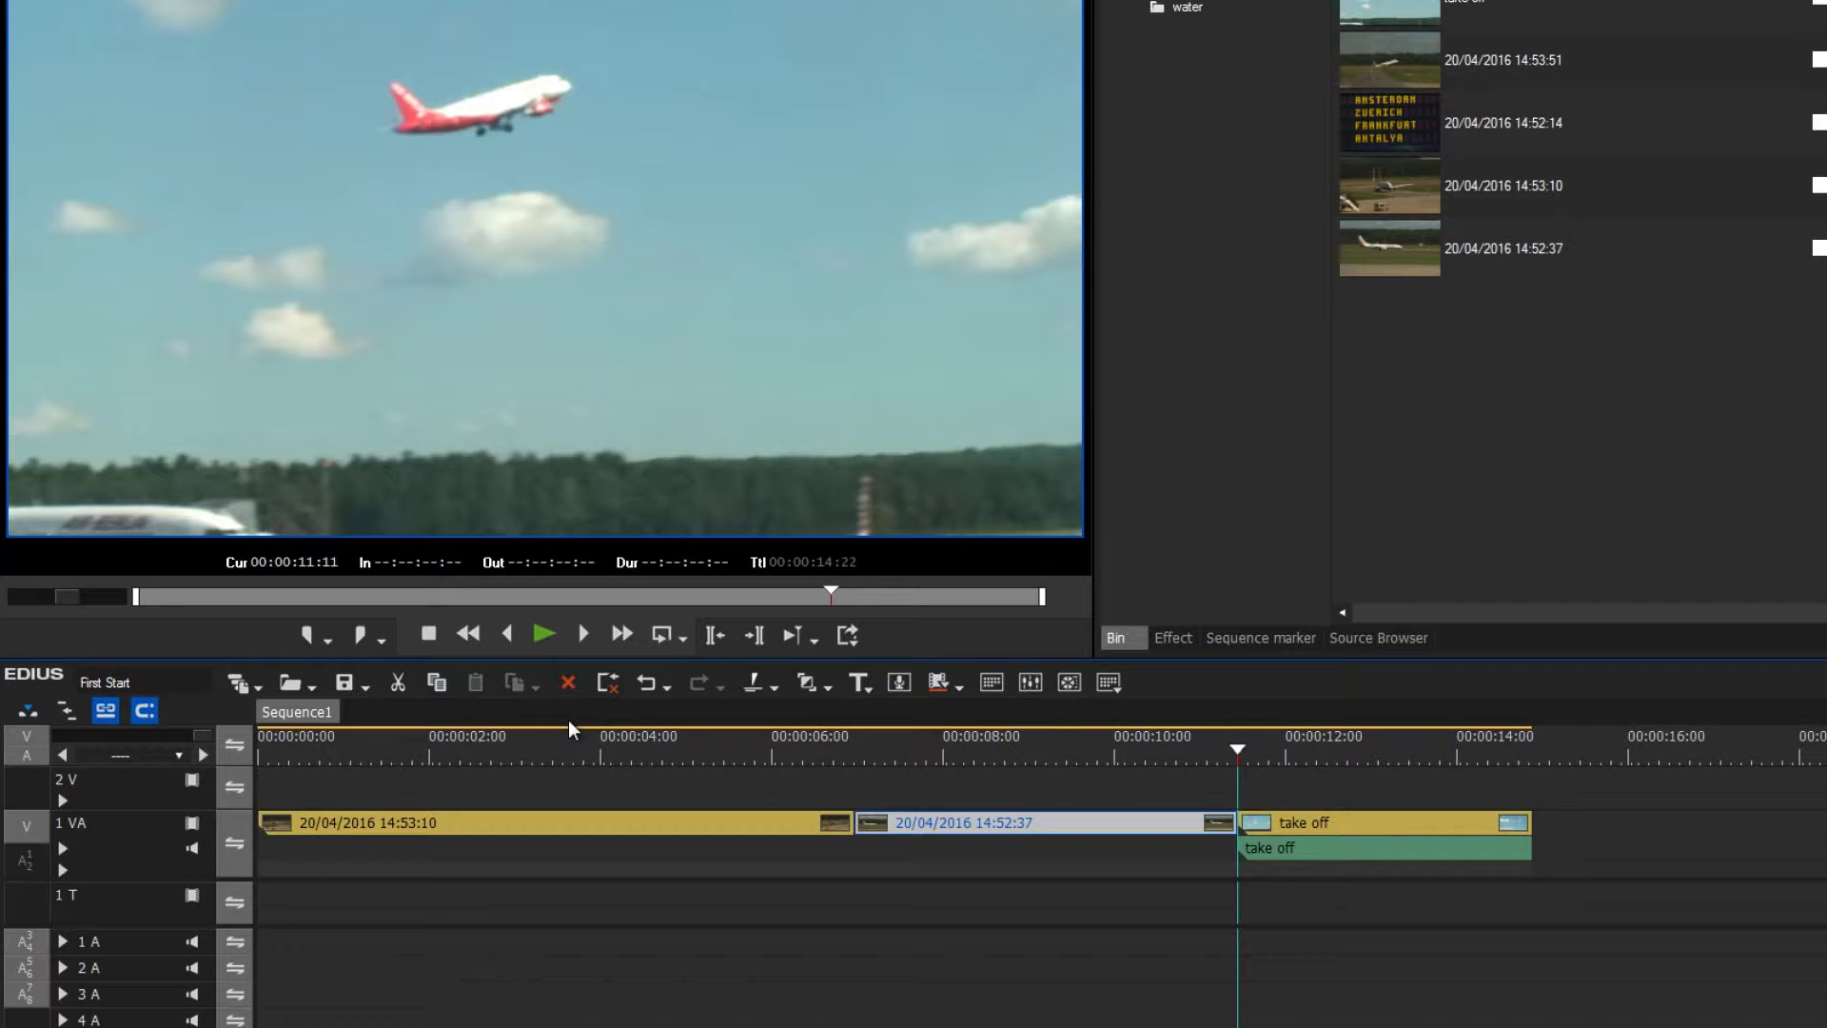
Undo the ripple trim and reposition the playhead, previewing playback and stepping back a frame
click(649, 693)
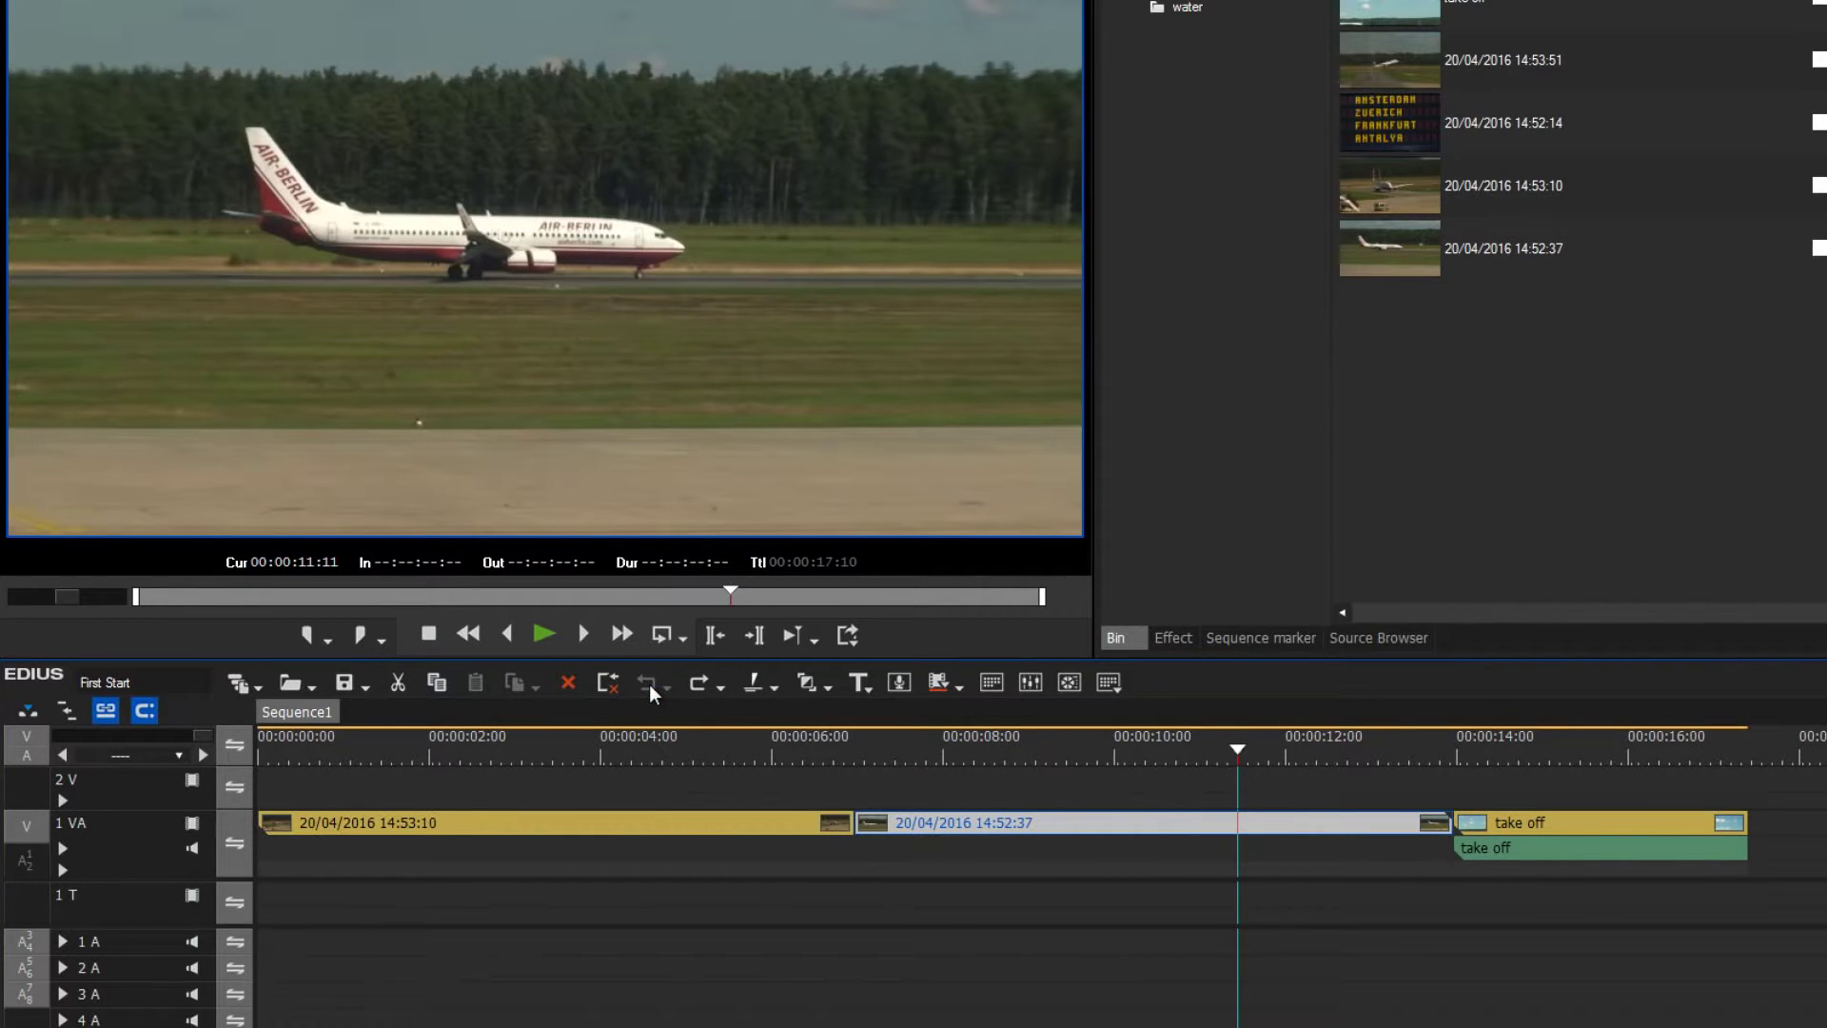
drag(863, 746, 889, 759)
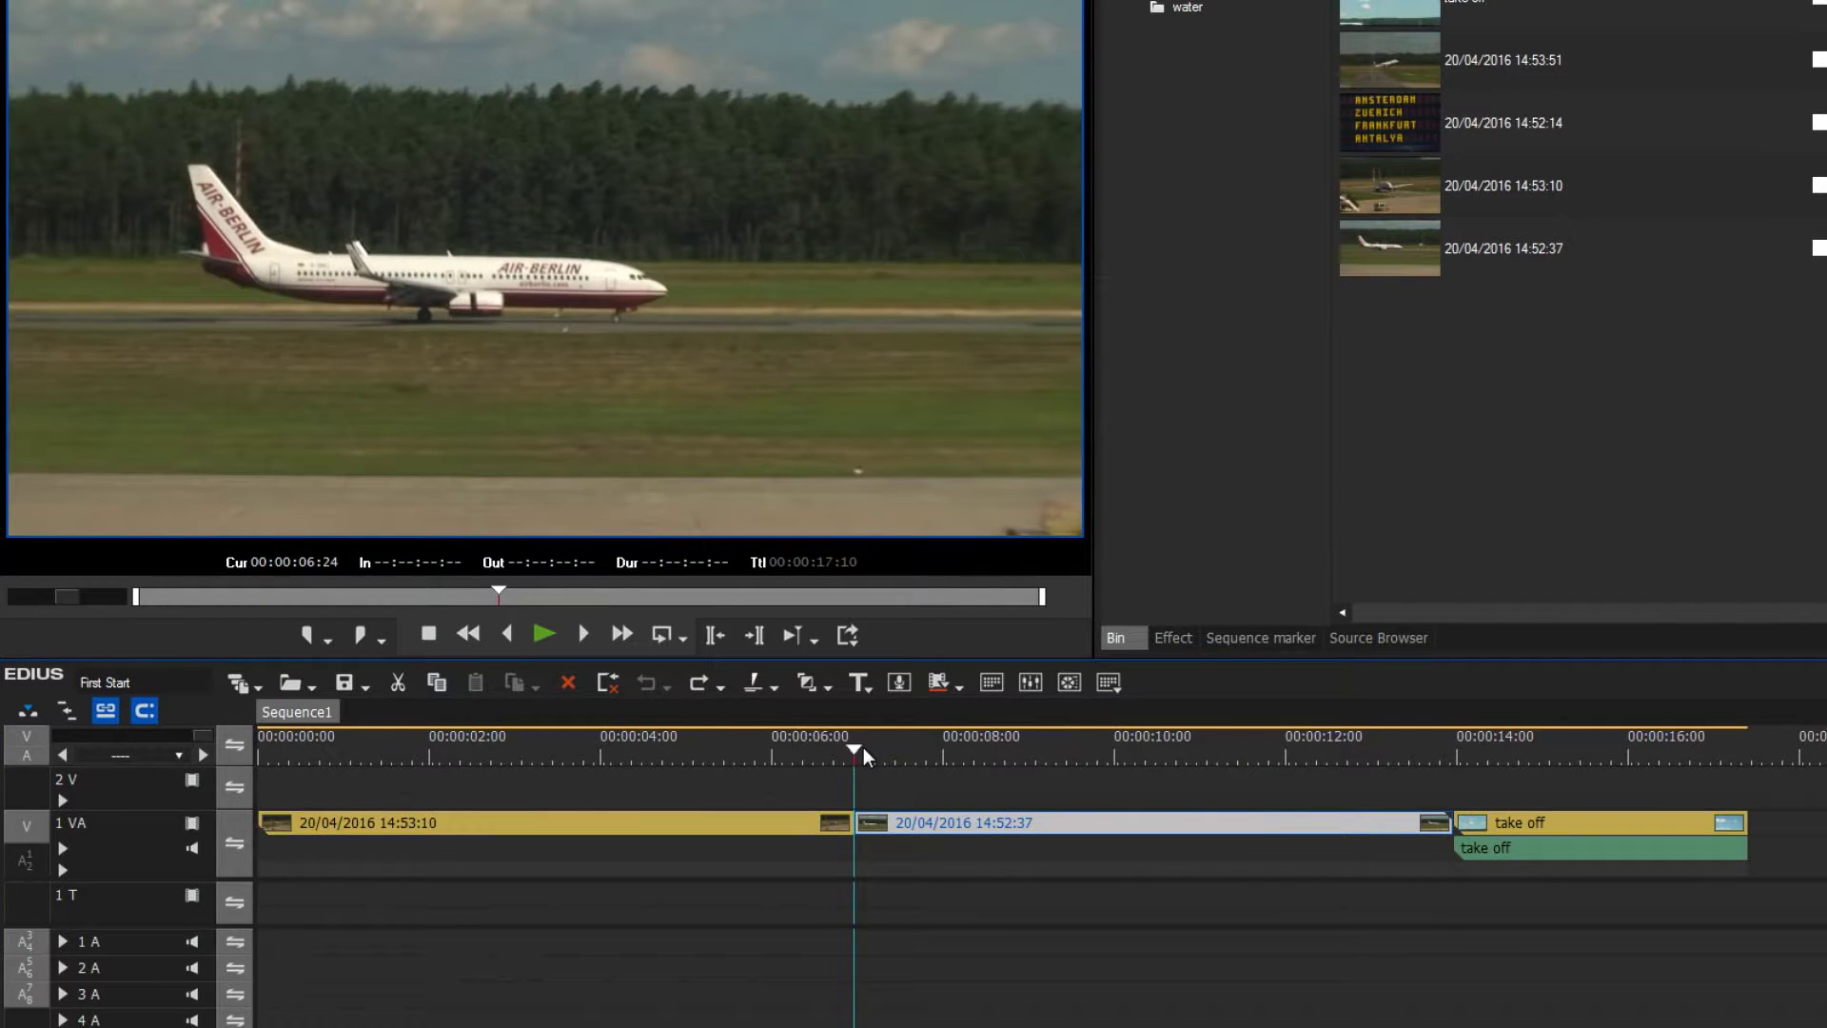
key(space)
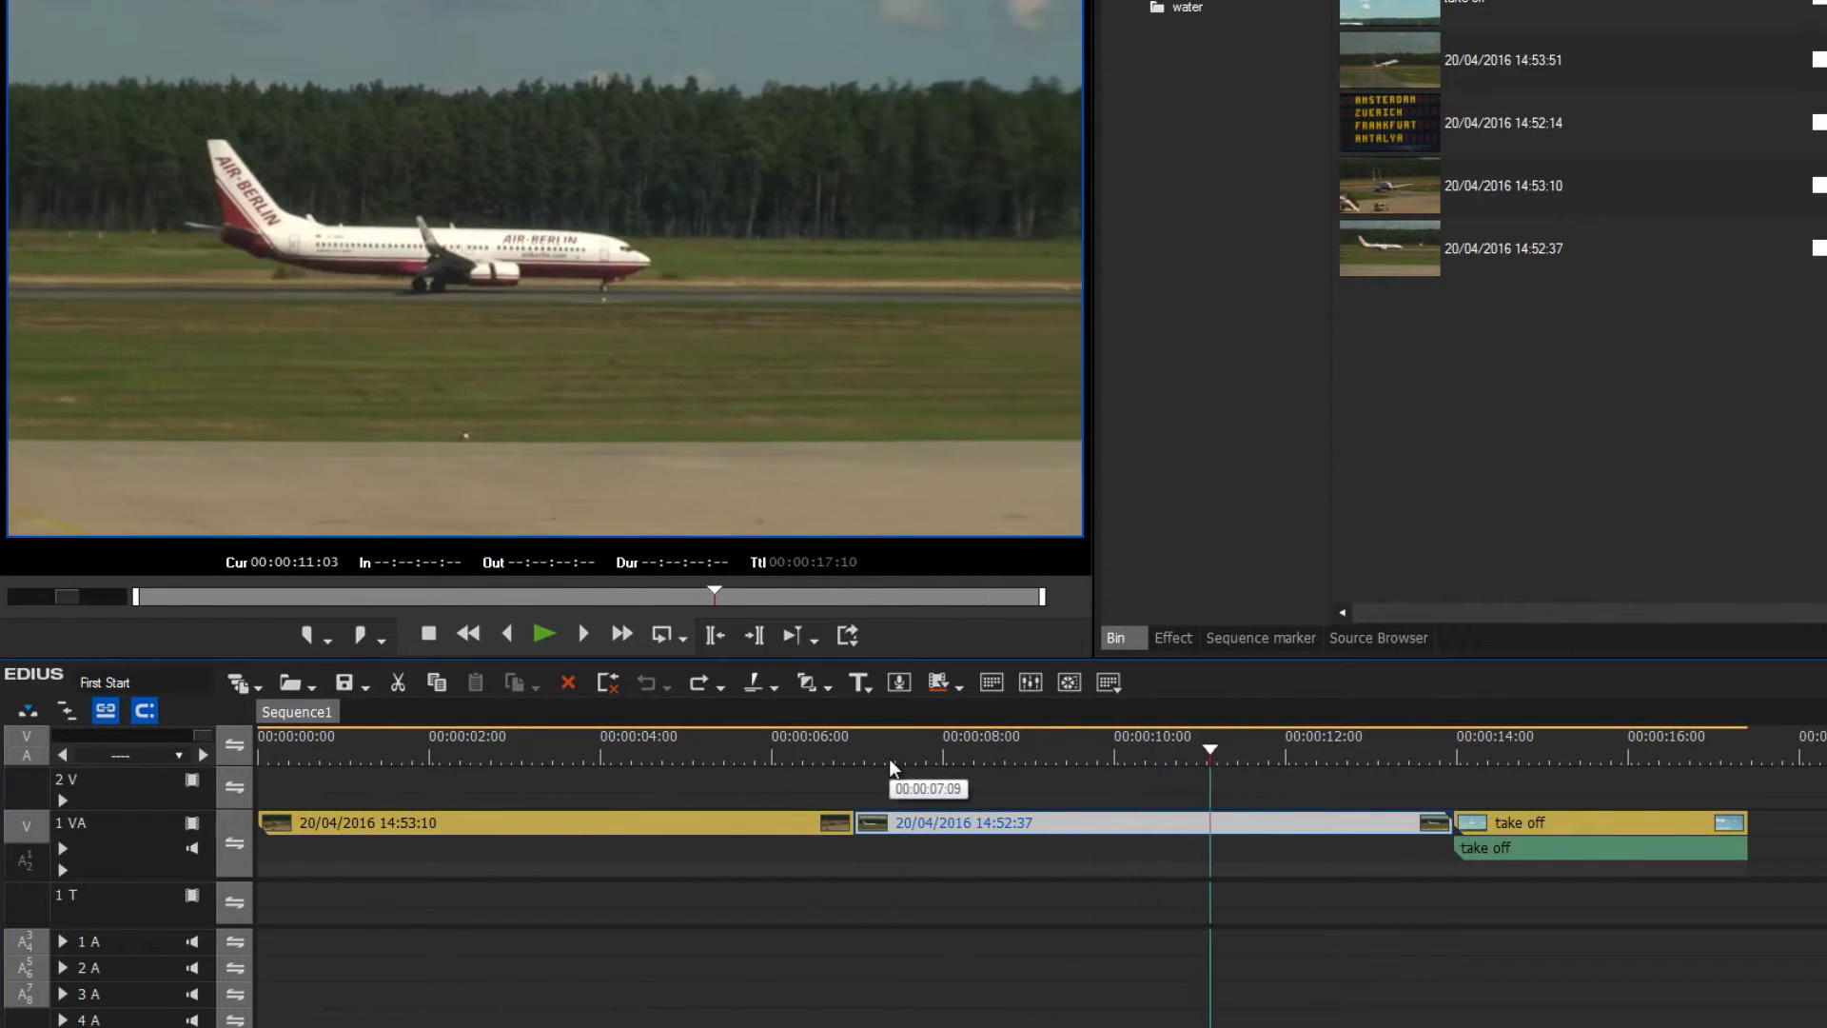
key(space)
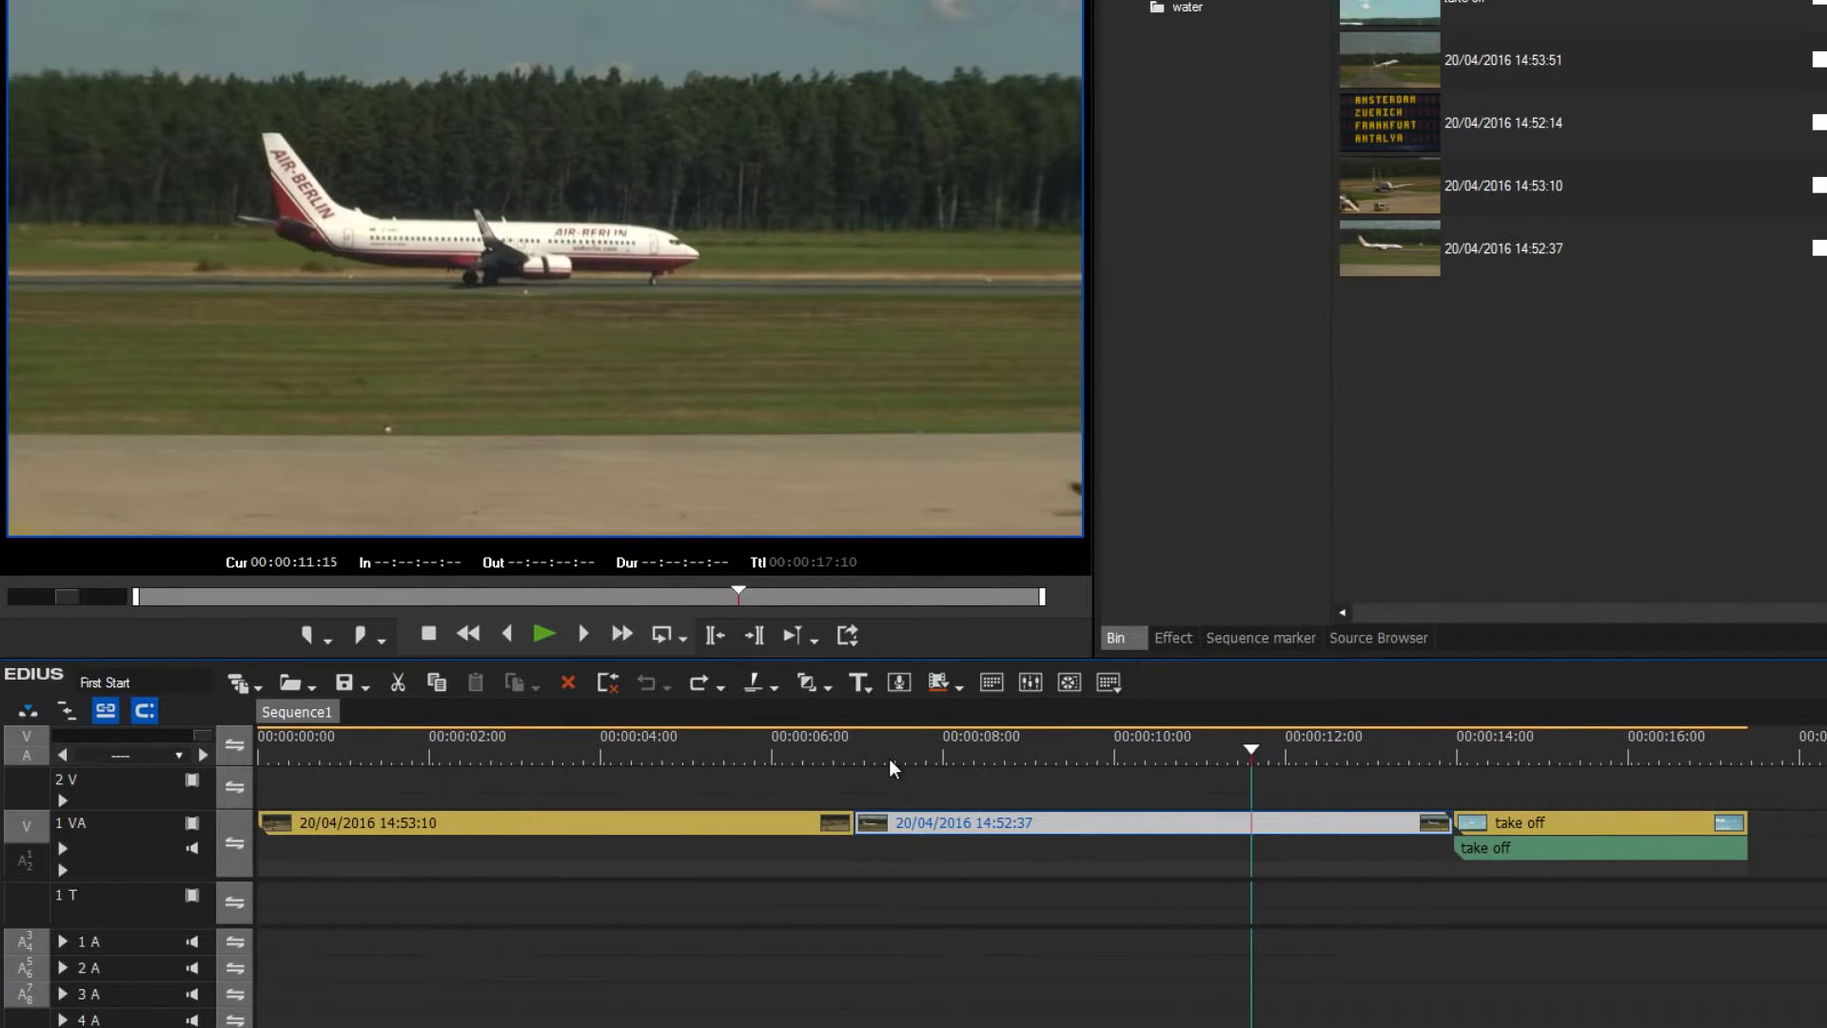
key(Left)
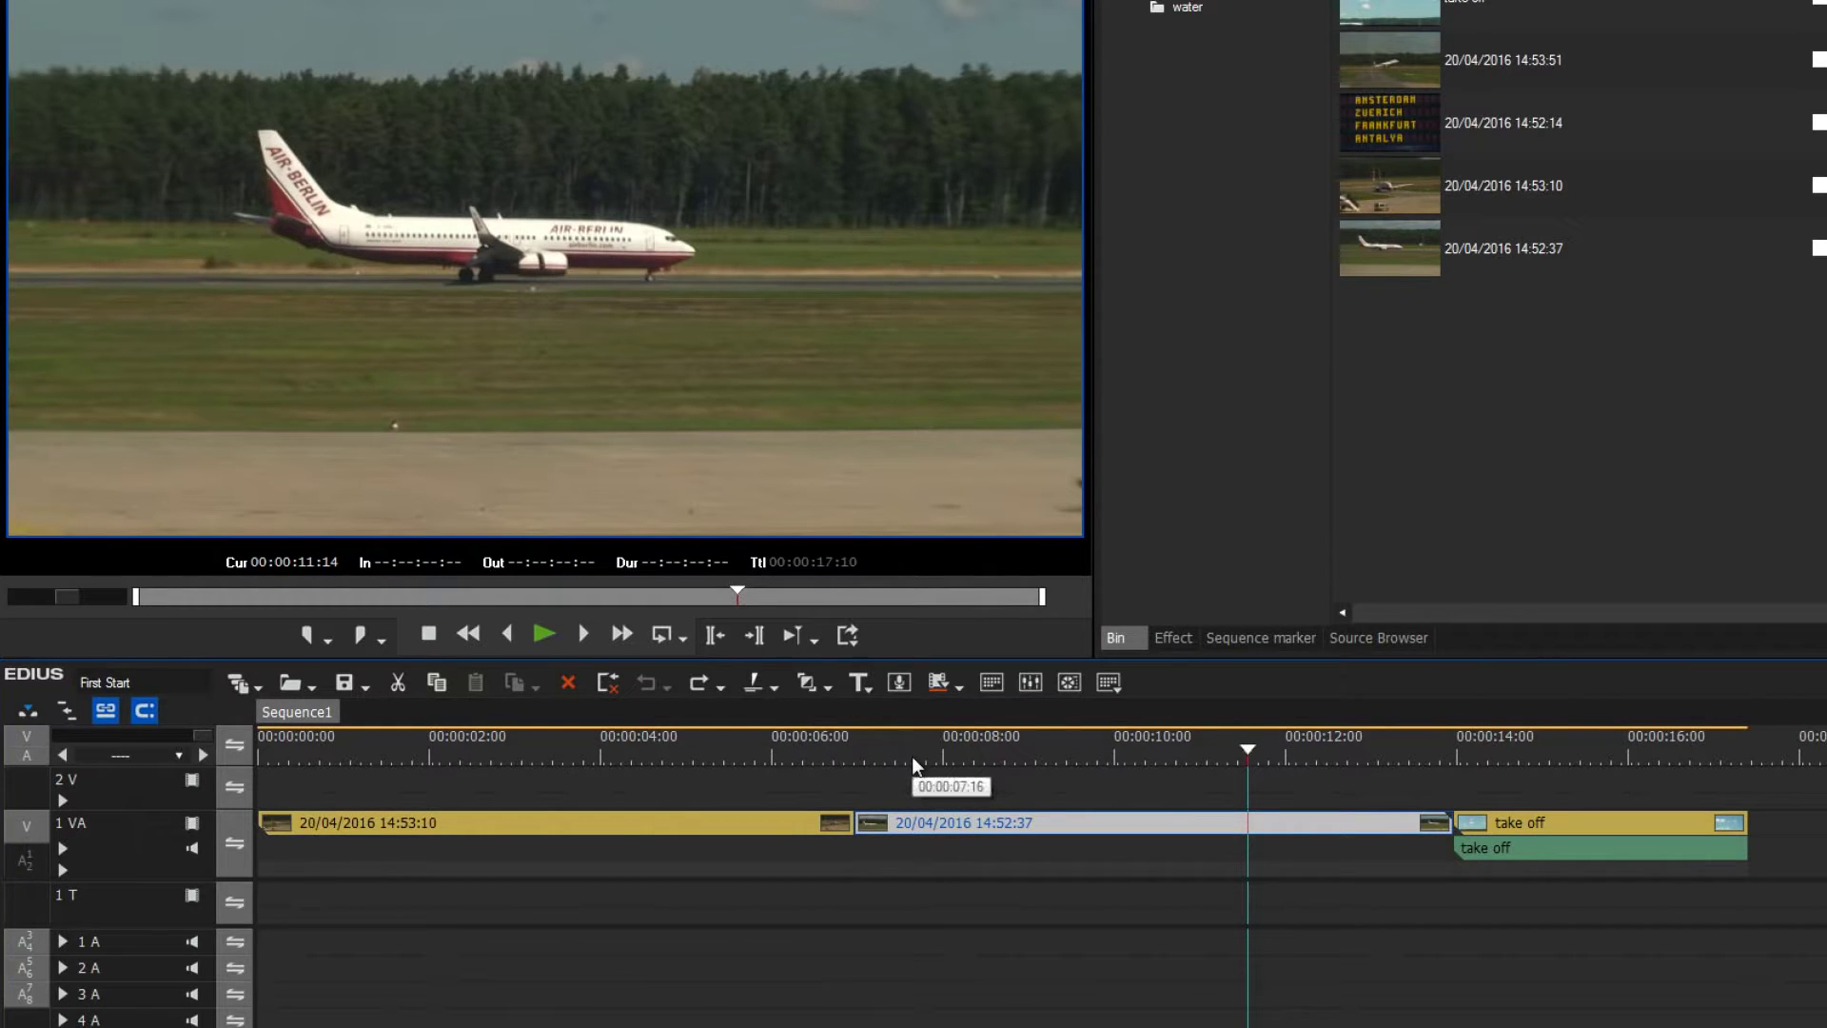
Ripple-trim the 14:52:37 clip's start to the playhead, undoing and then redoing it
key(n)
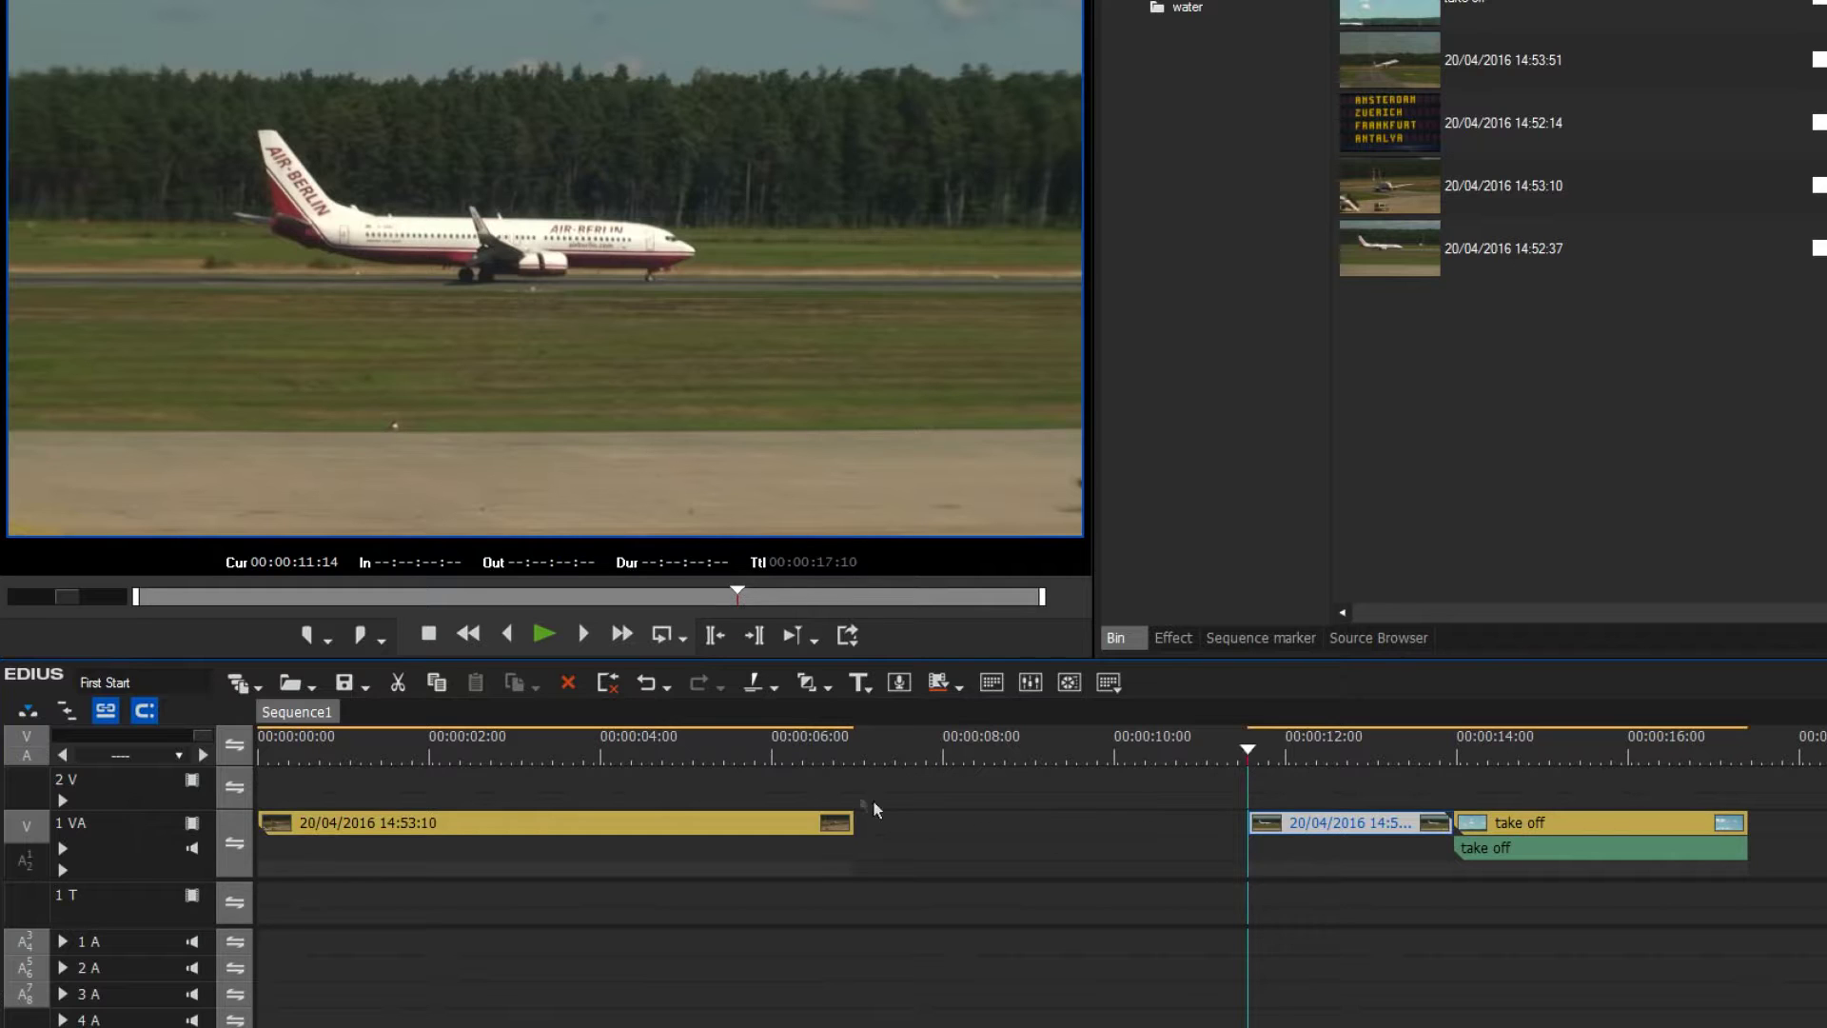
click(647, 684)
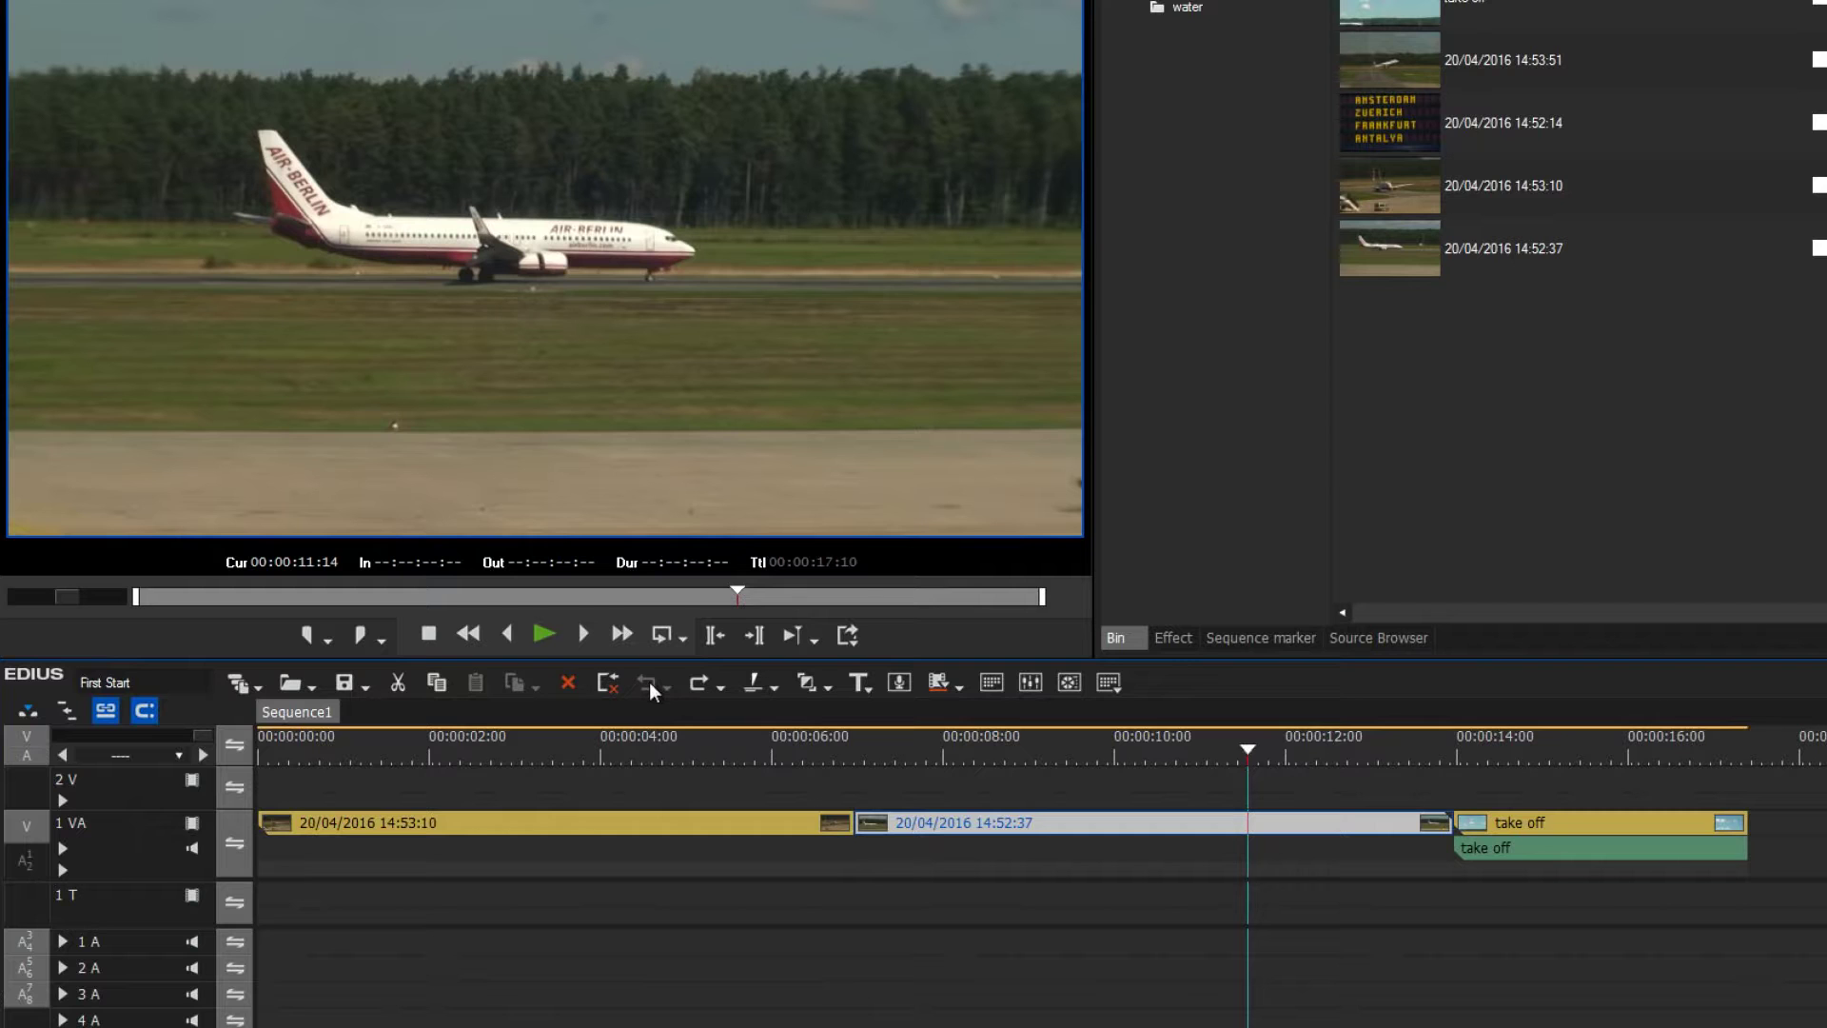
key(ctrl+y)
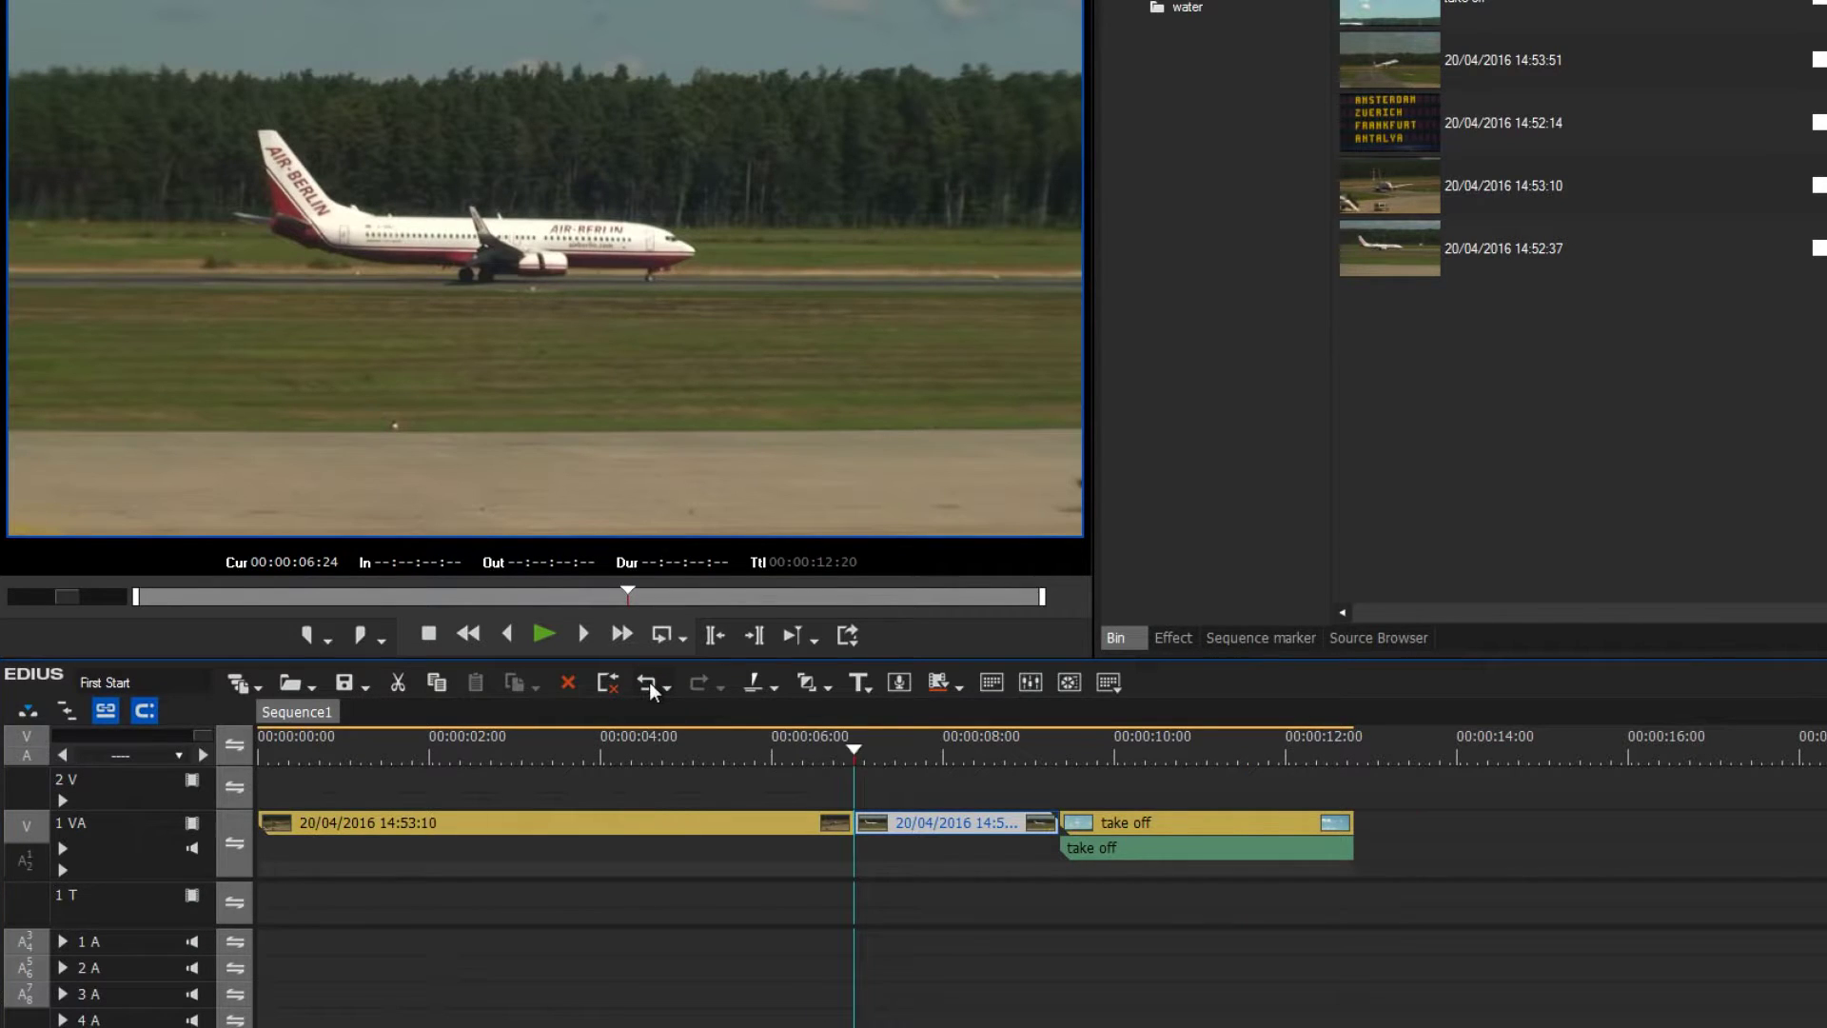
Undo the trim, try and revert a drag-trim of the clip's start, then enable Ripple Mode
click(650, 680)
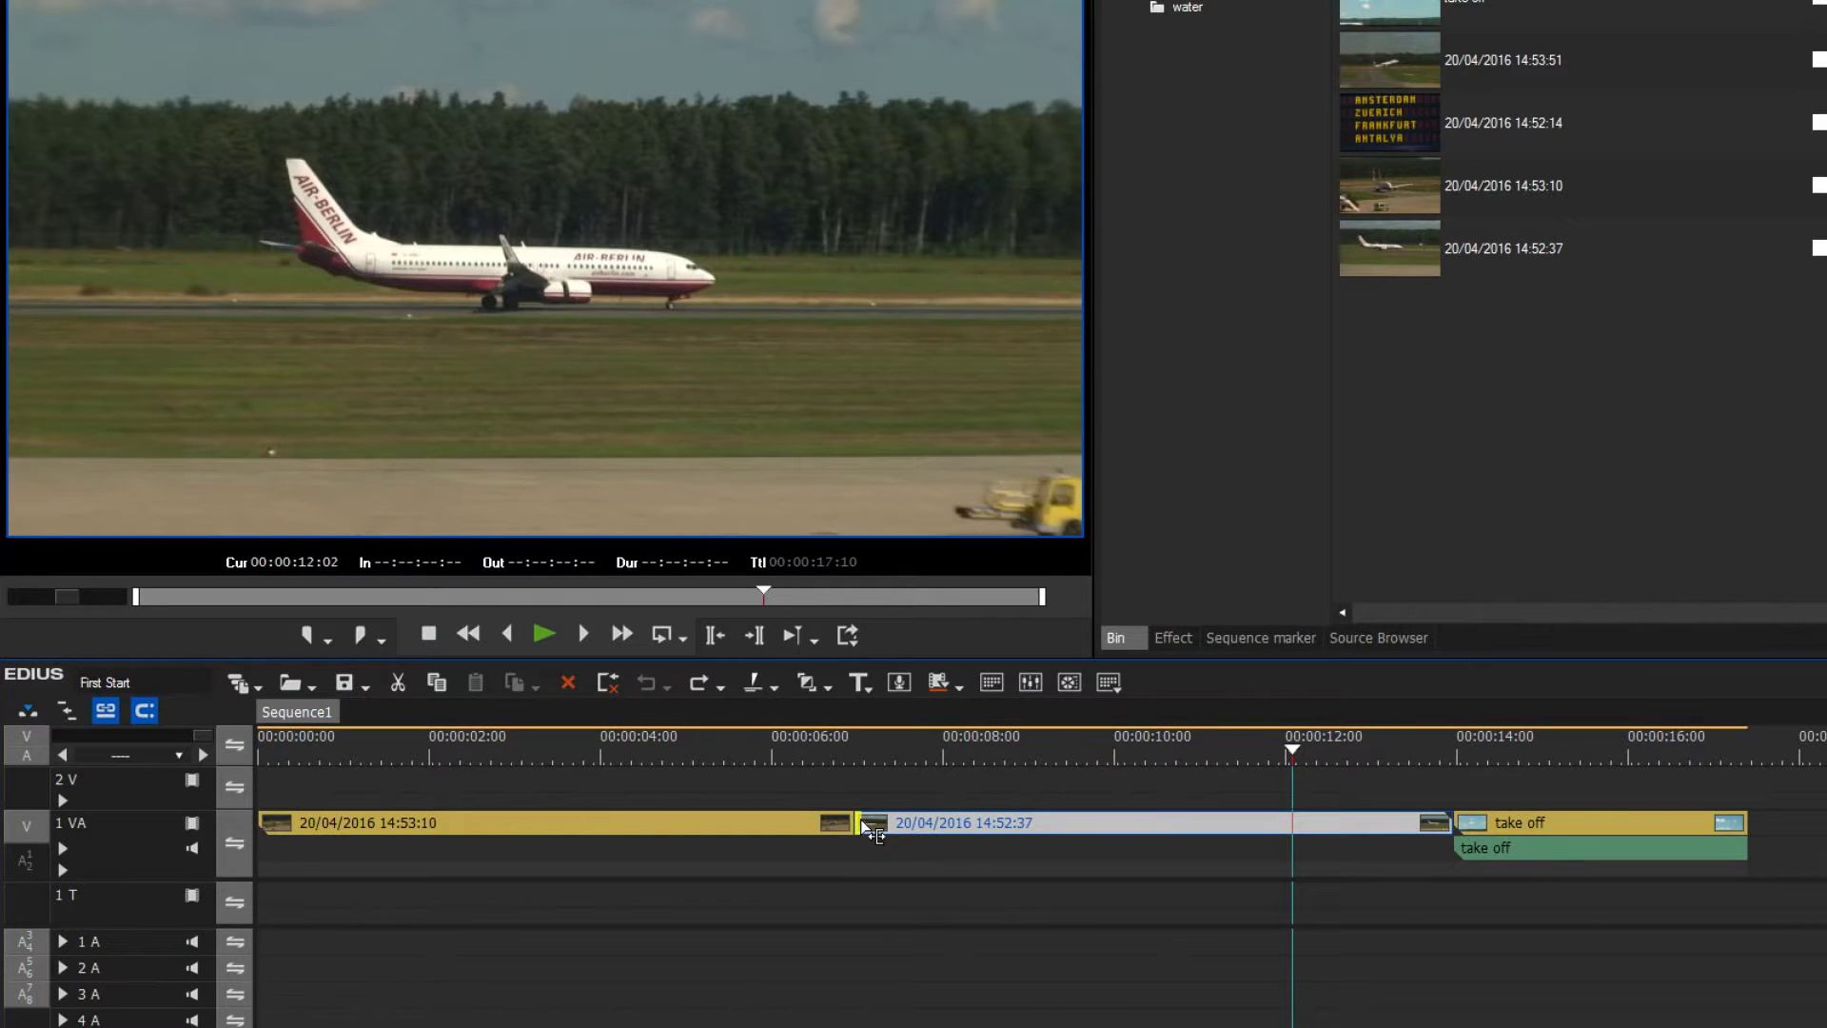
drag(922, 861, 924, 861)
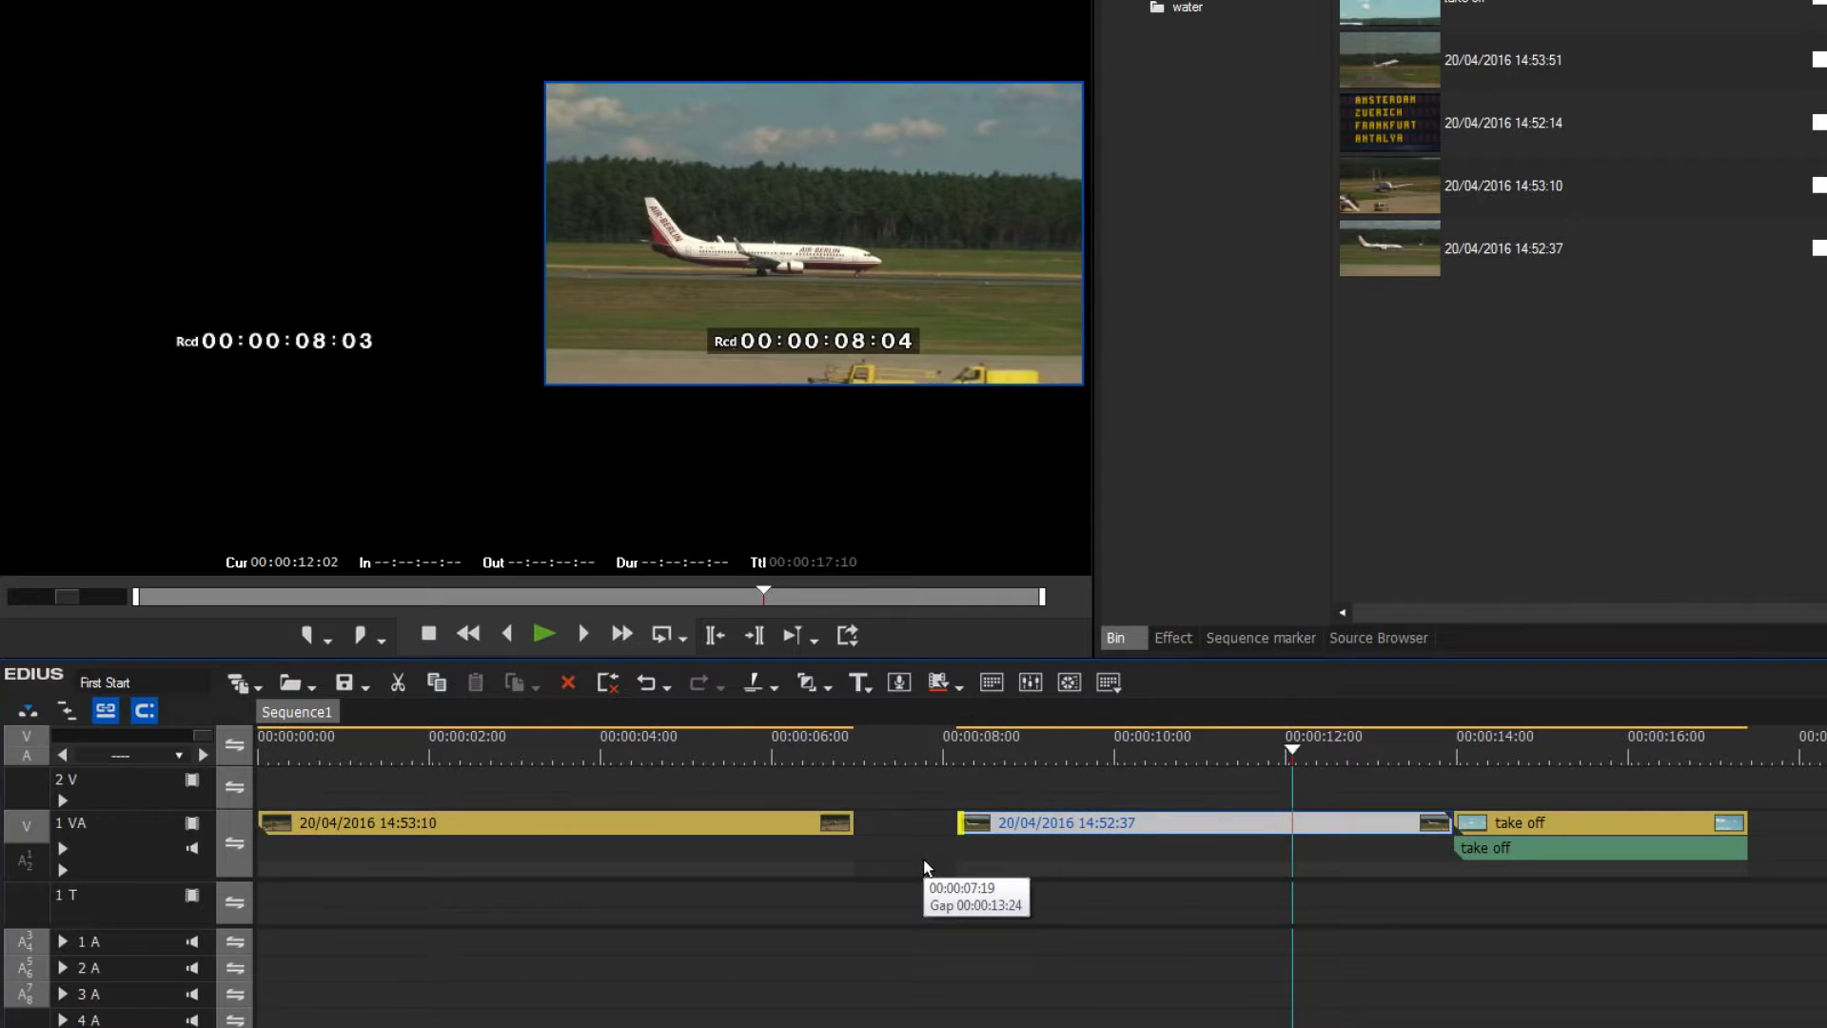
key(j)
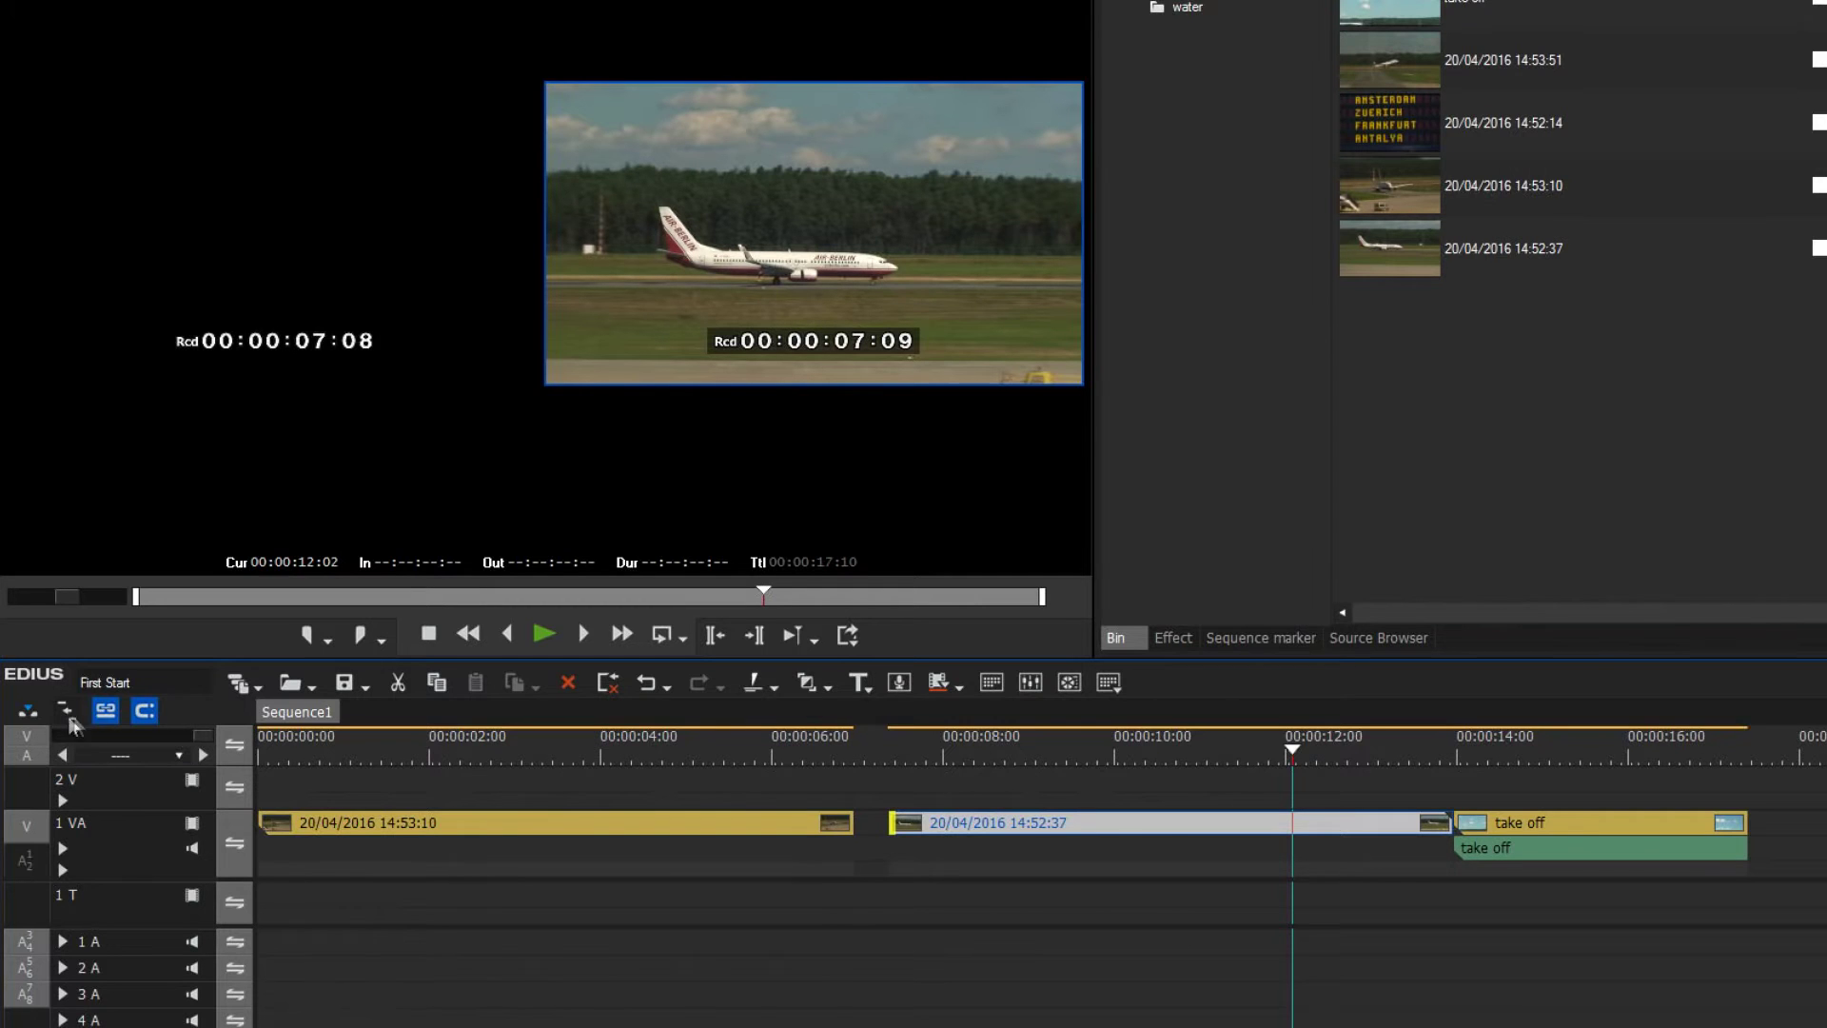
click(654, 682)
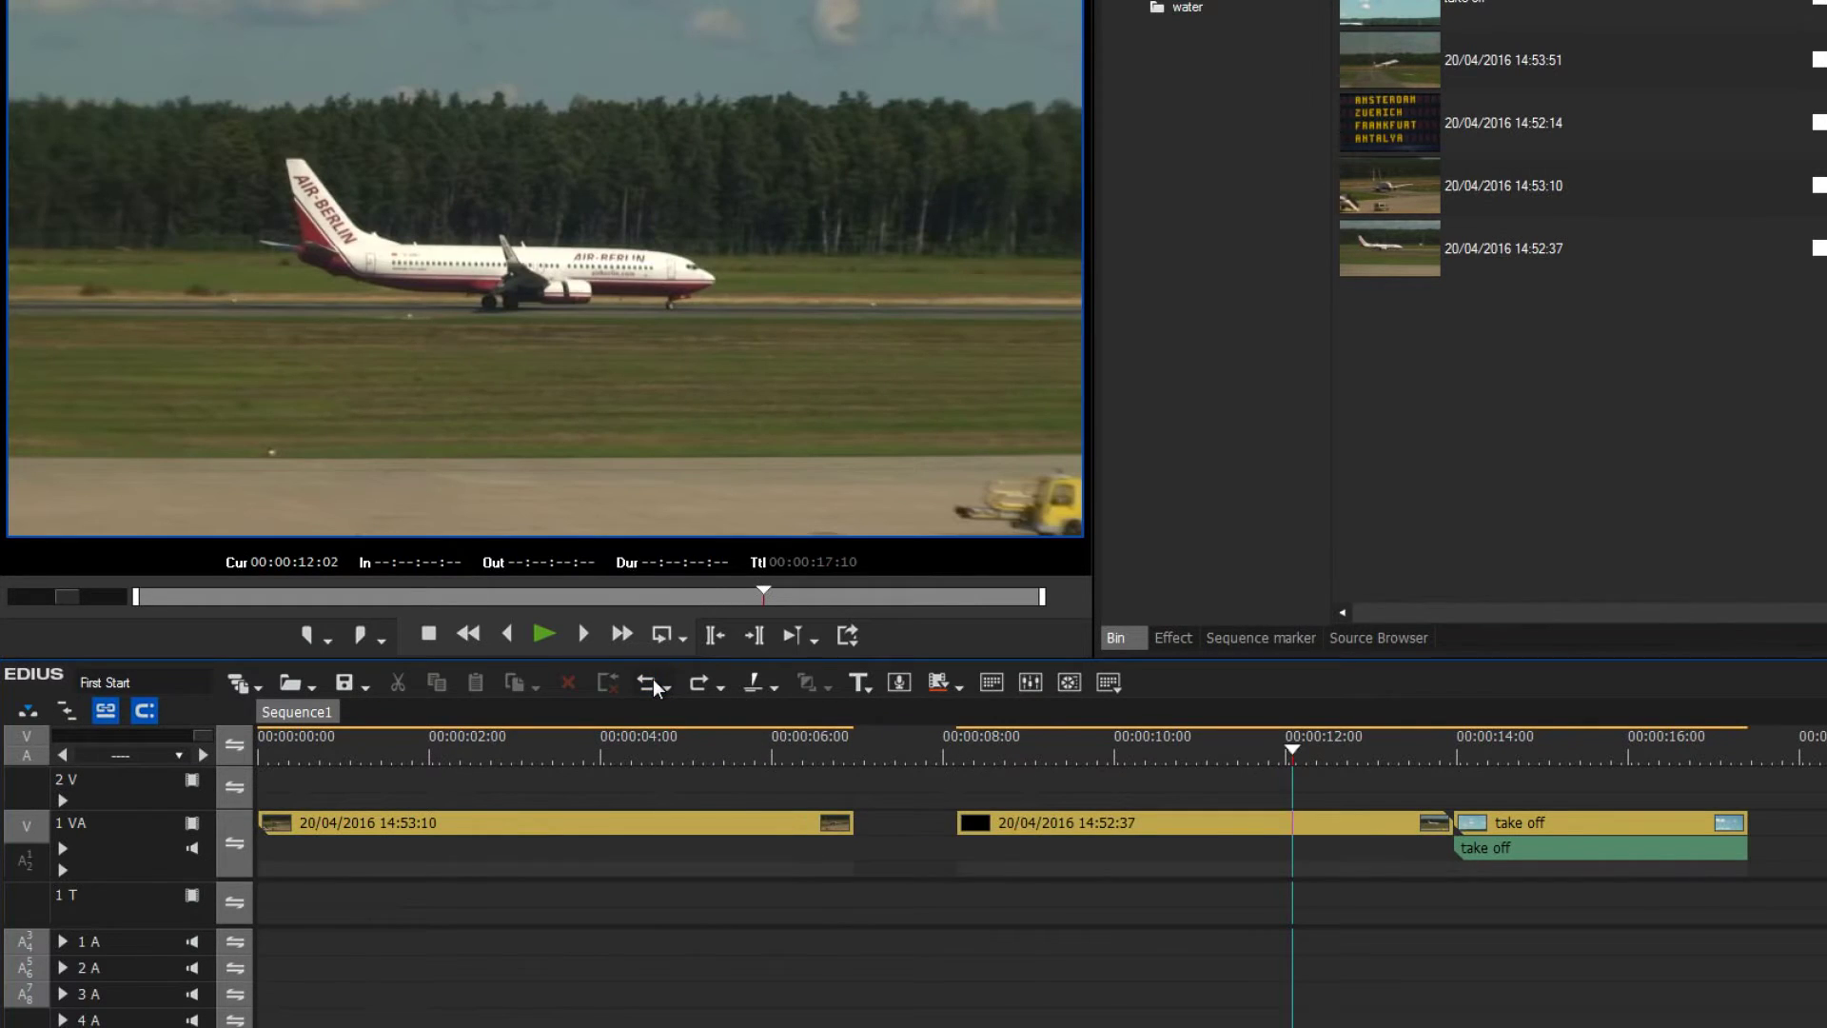
click(652, 683)
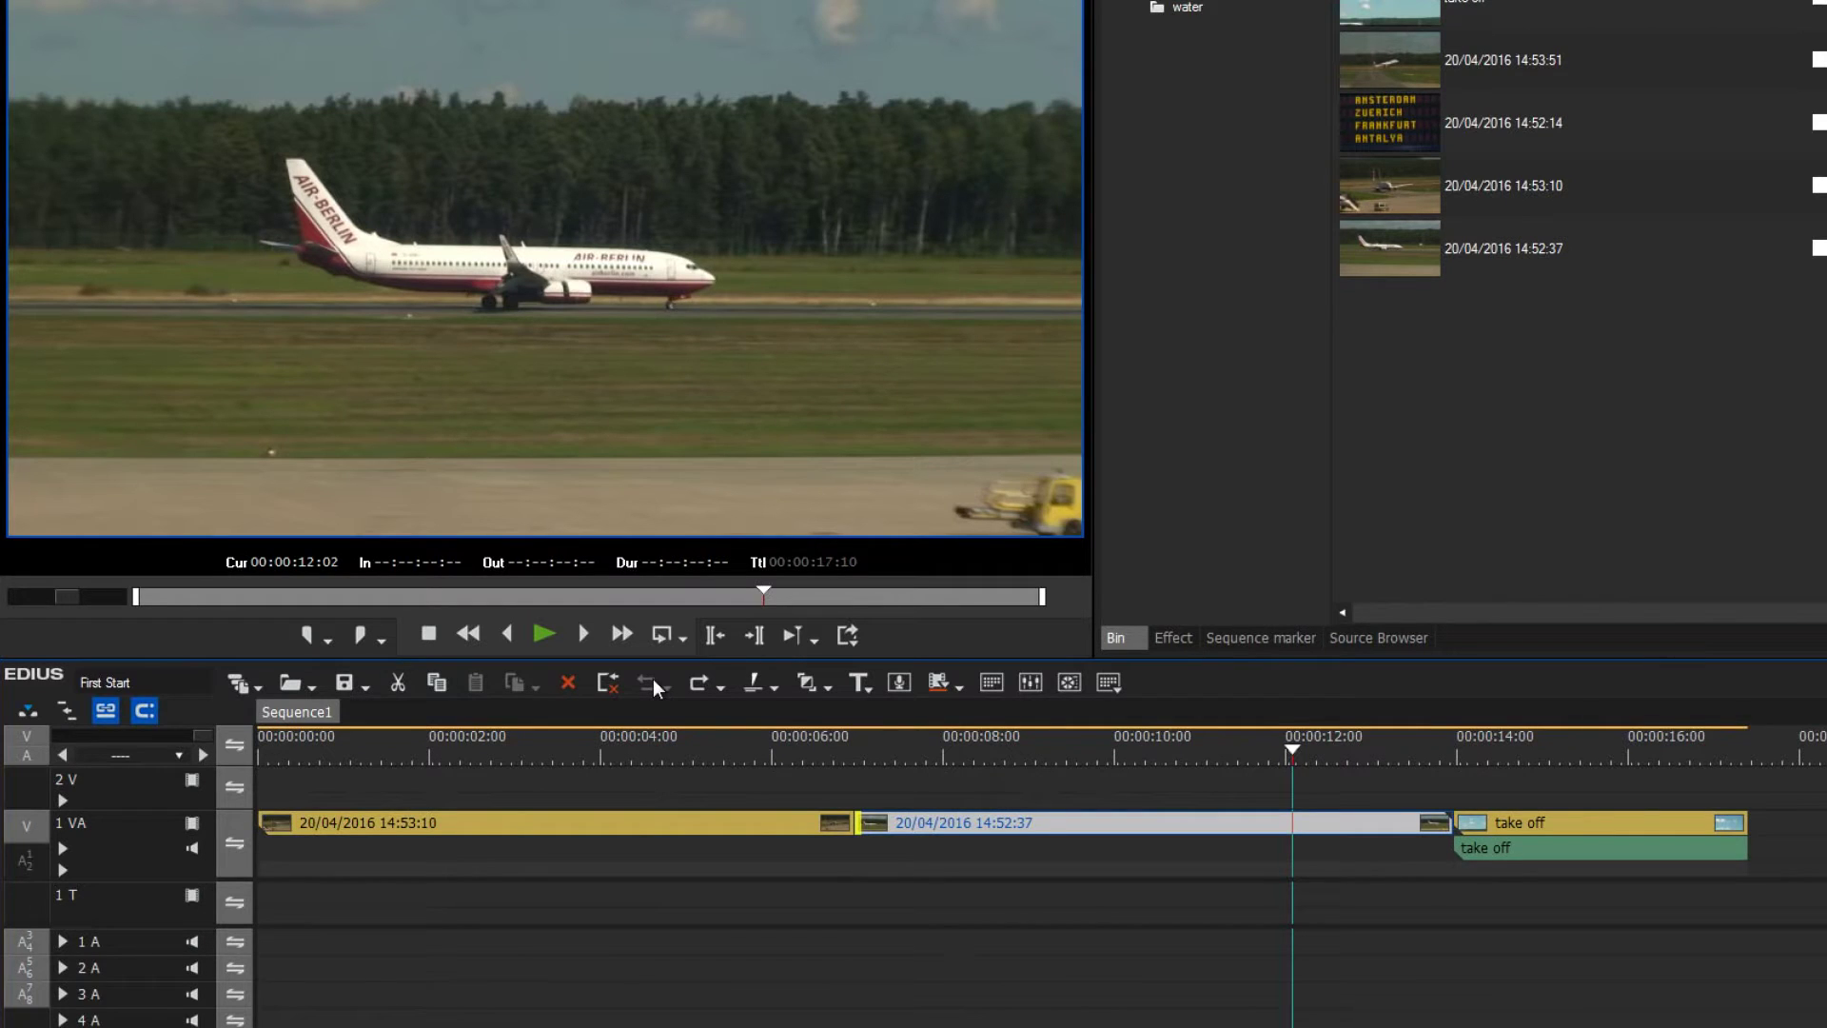
click(69, 711)
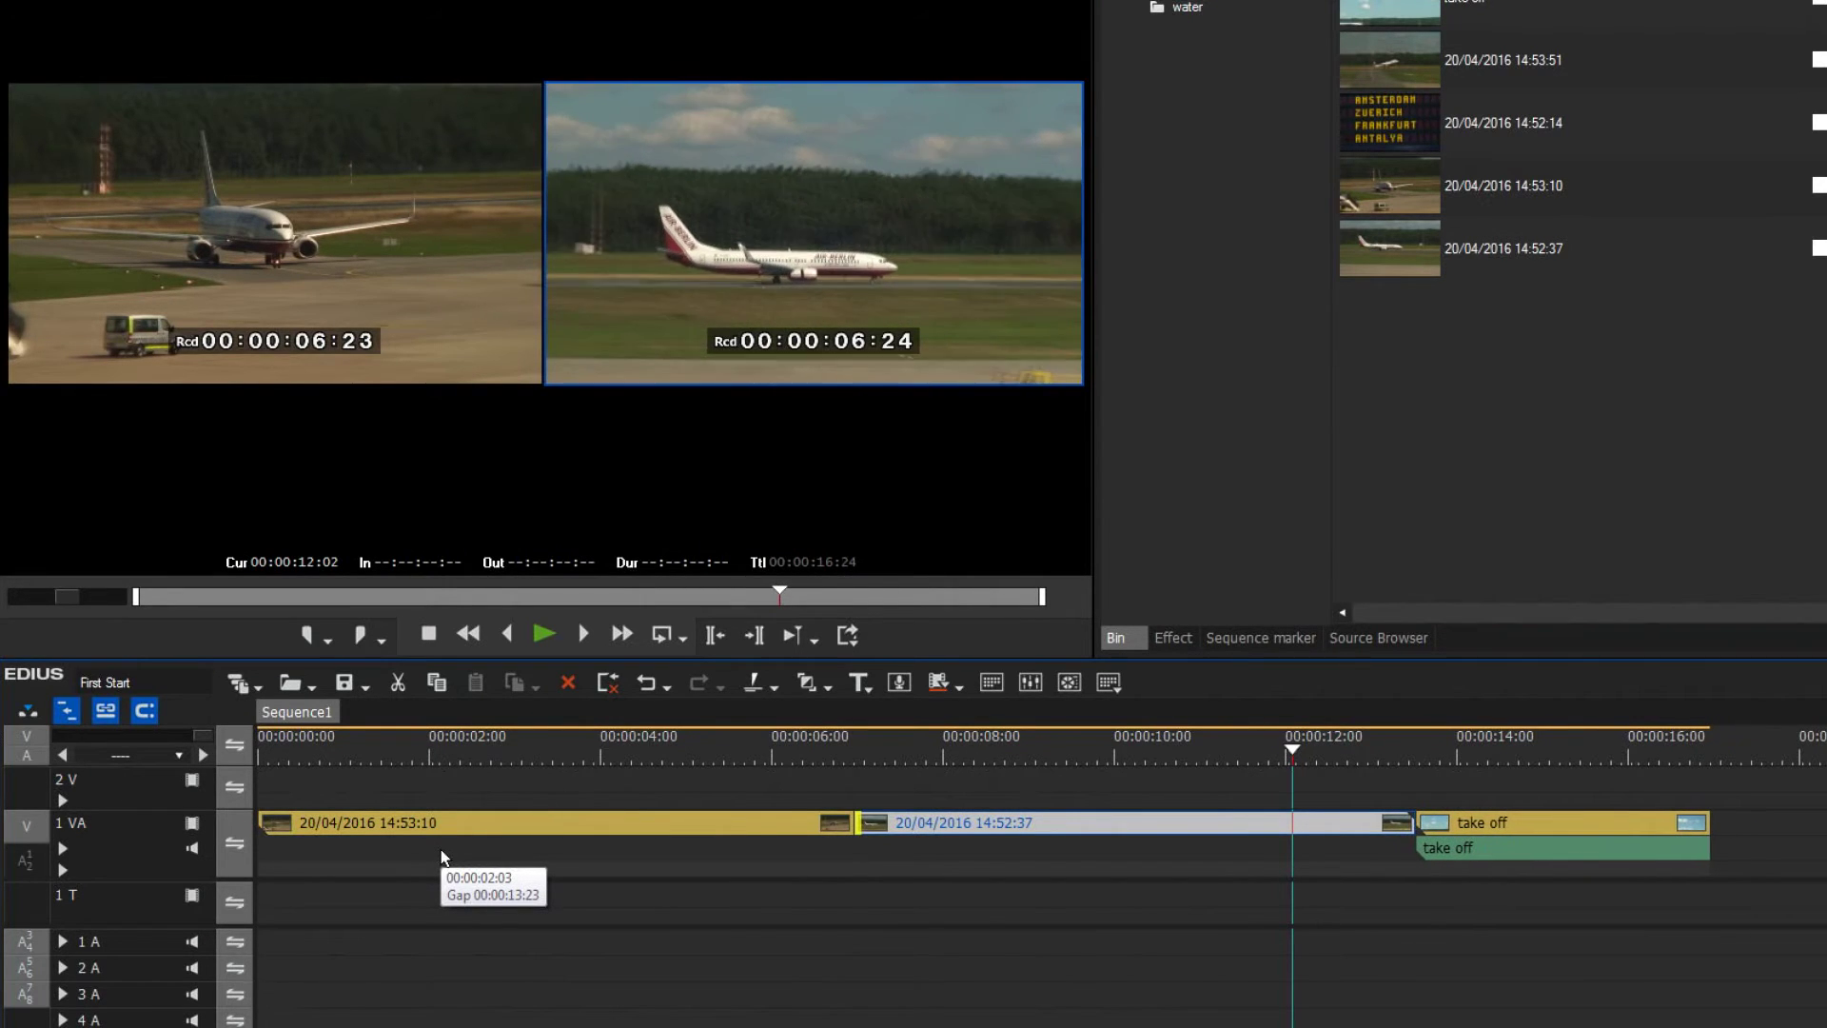
Extend the 14:52:37 clip's end, then nudge the take off clip later, leaving a gap
key(period)
key(period)
key(period)
key(period)
key(period)
key(period)
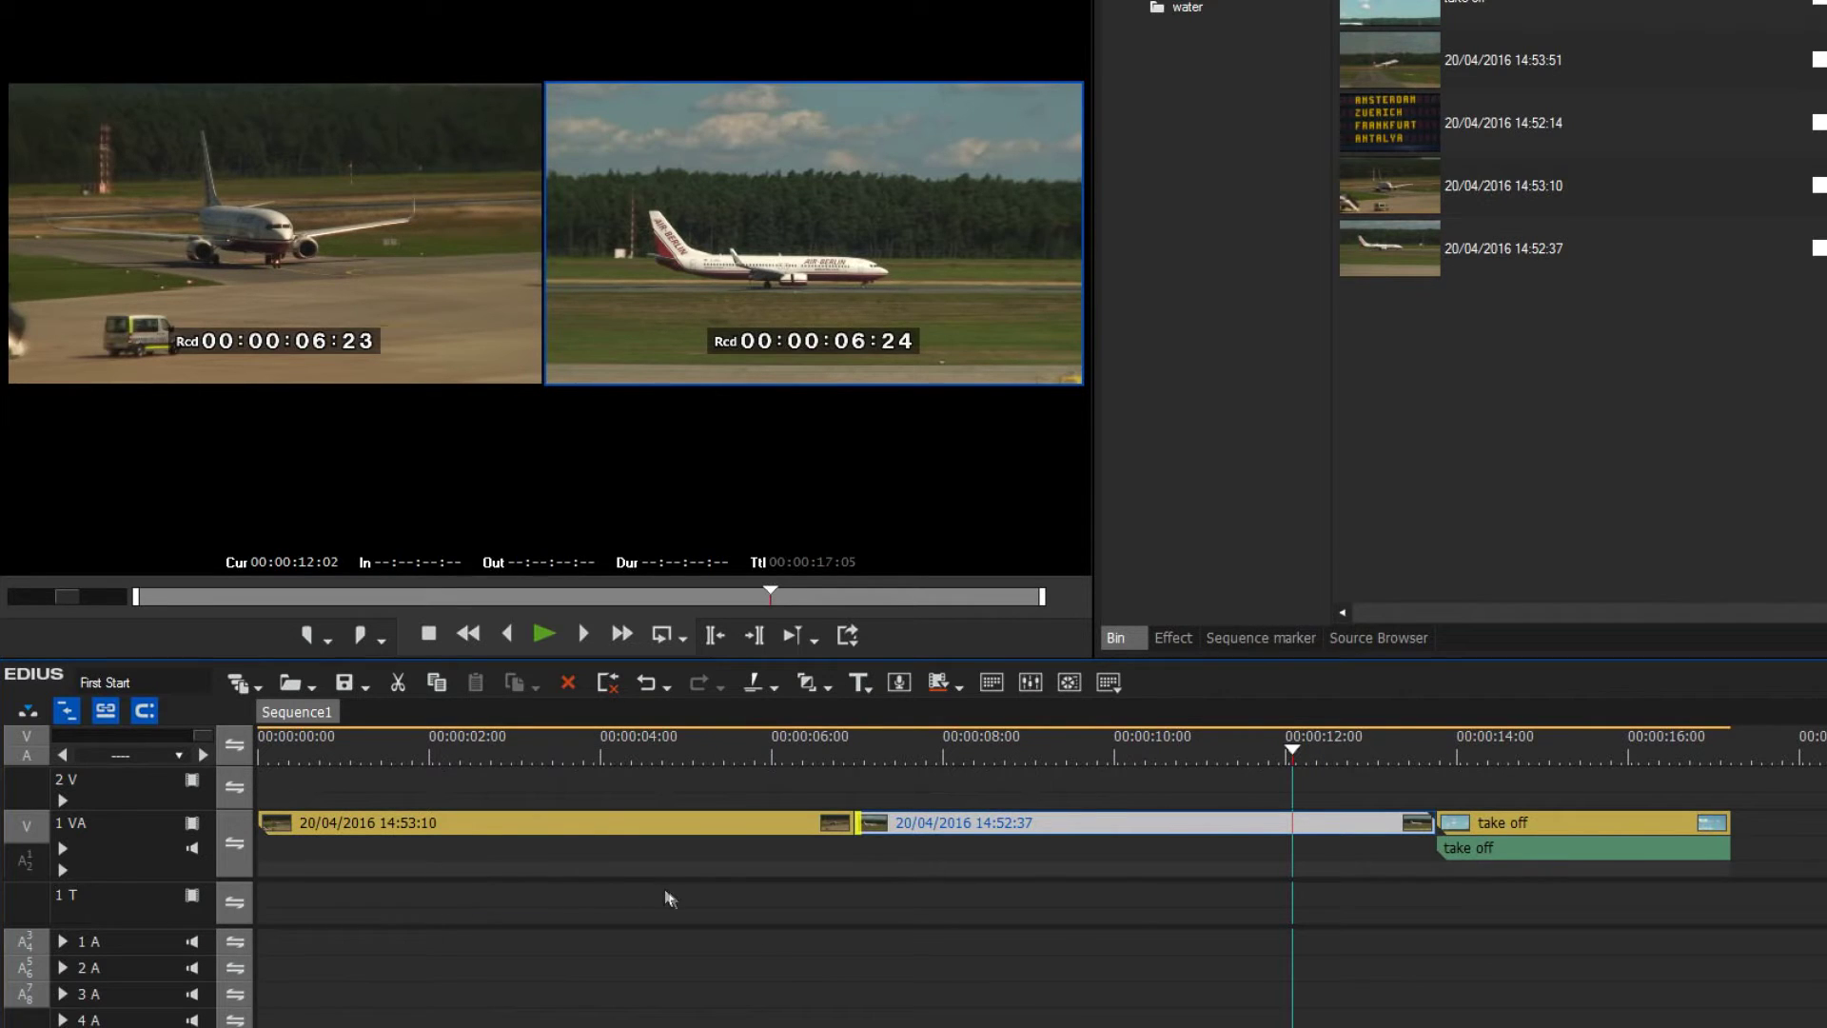
click(1549, 821)
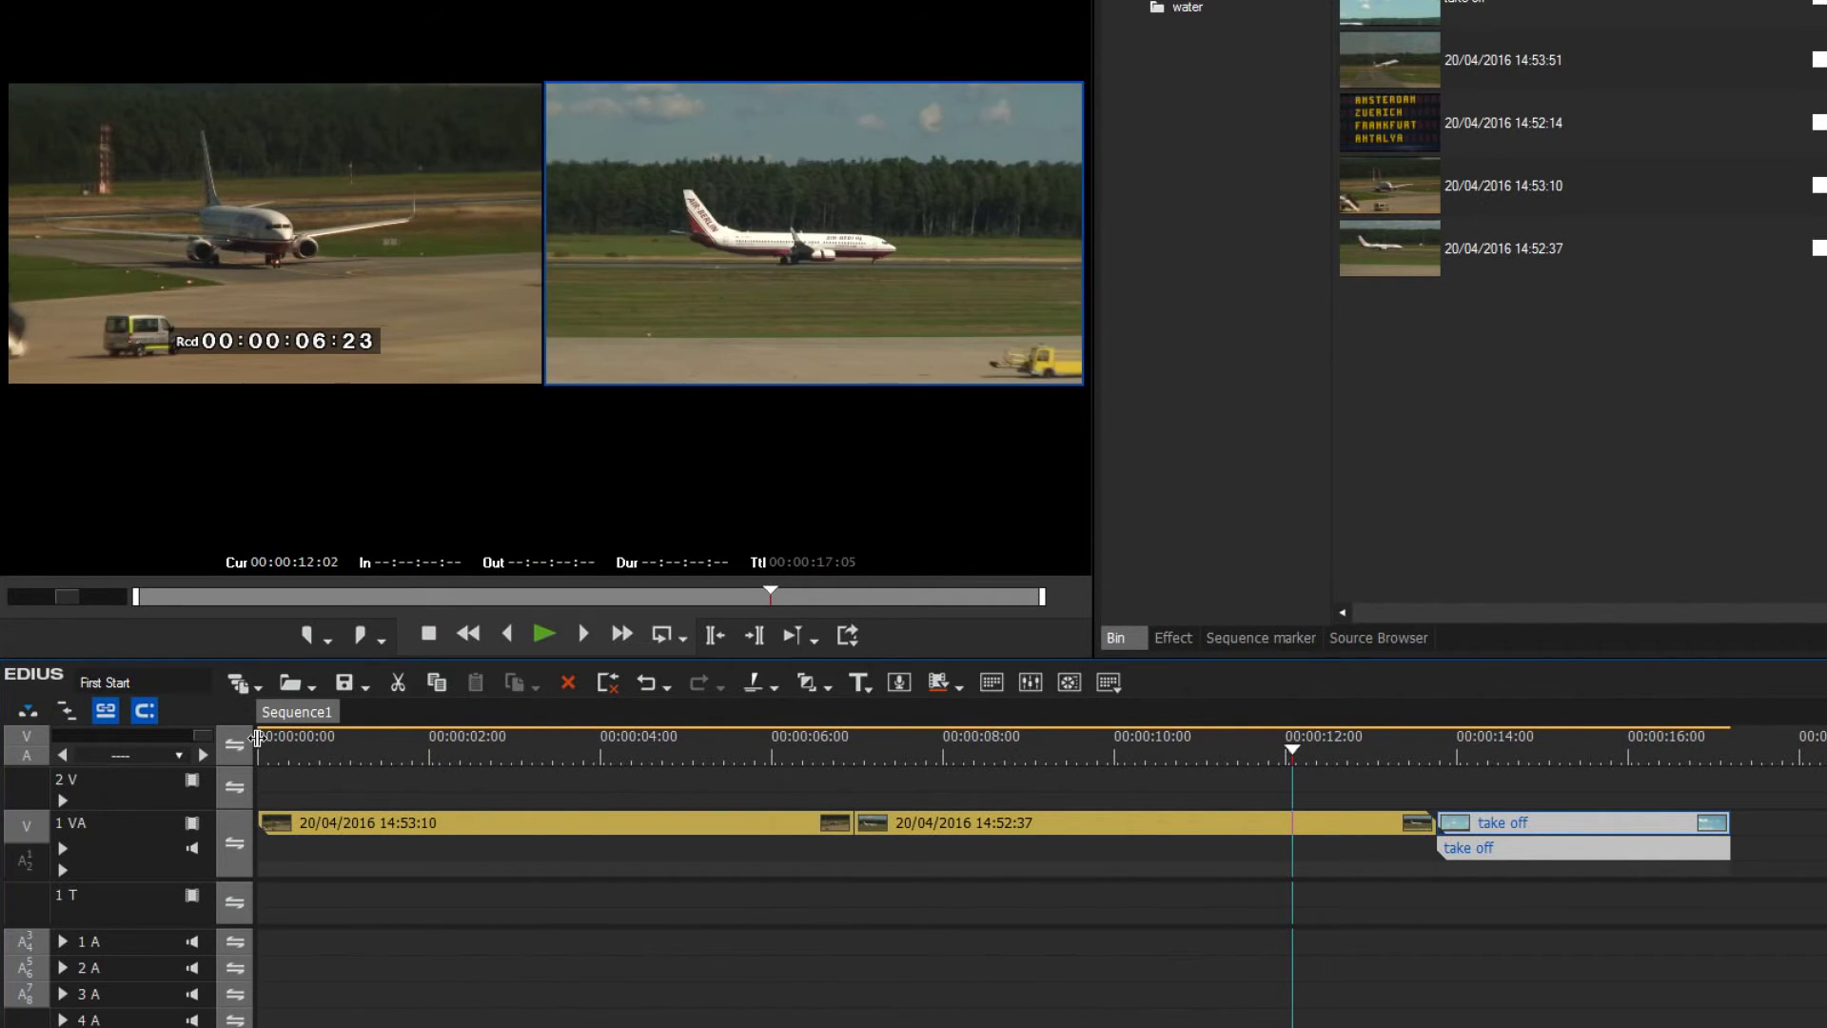
key(alt+Right)
key(alt+Right)
key(alt+Right)
key(alt+Right)
key(alt+Right)
key(alt+Right)
key(alt+Right)
key(alt+Right)
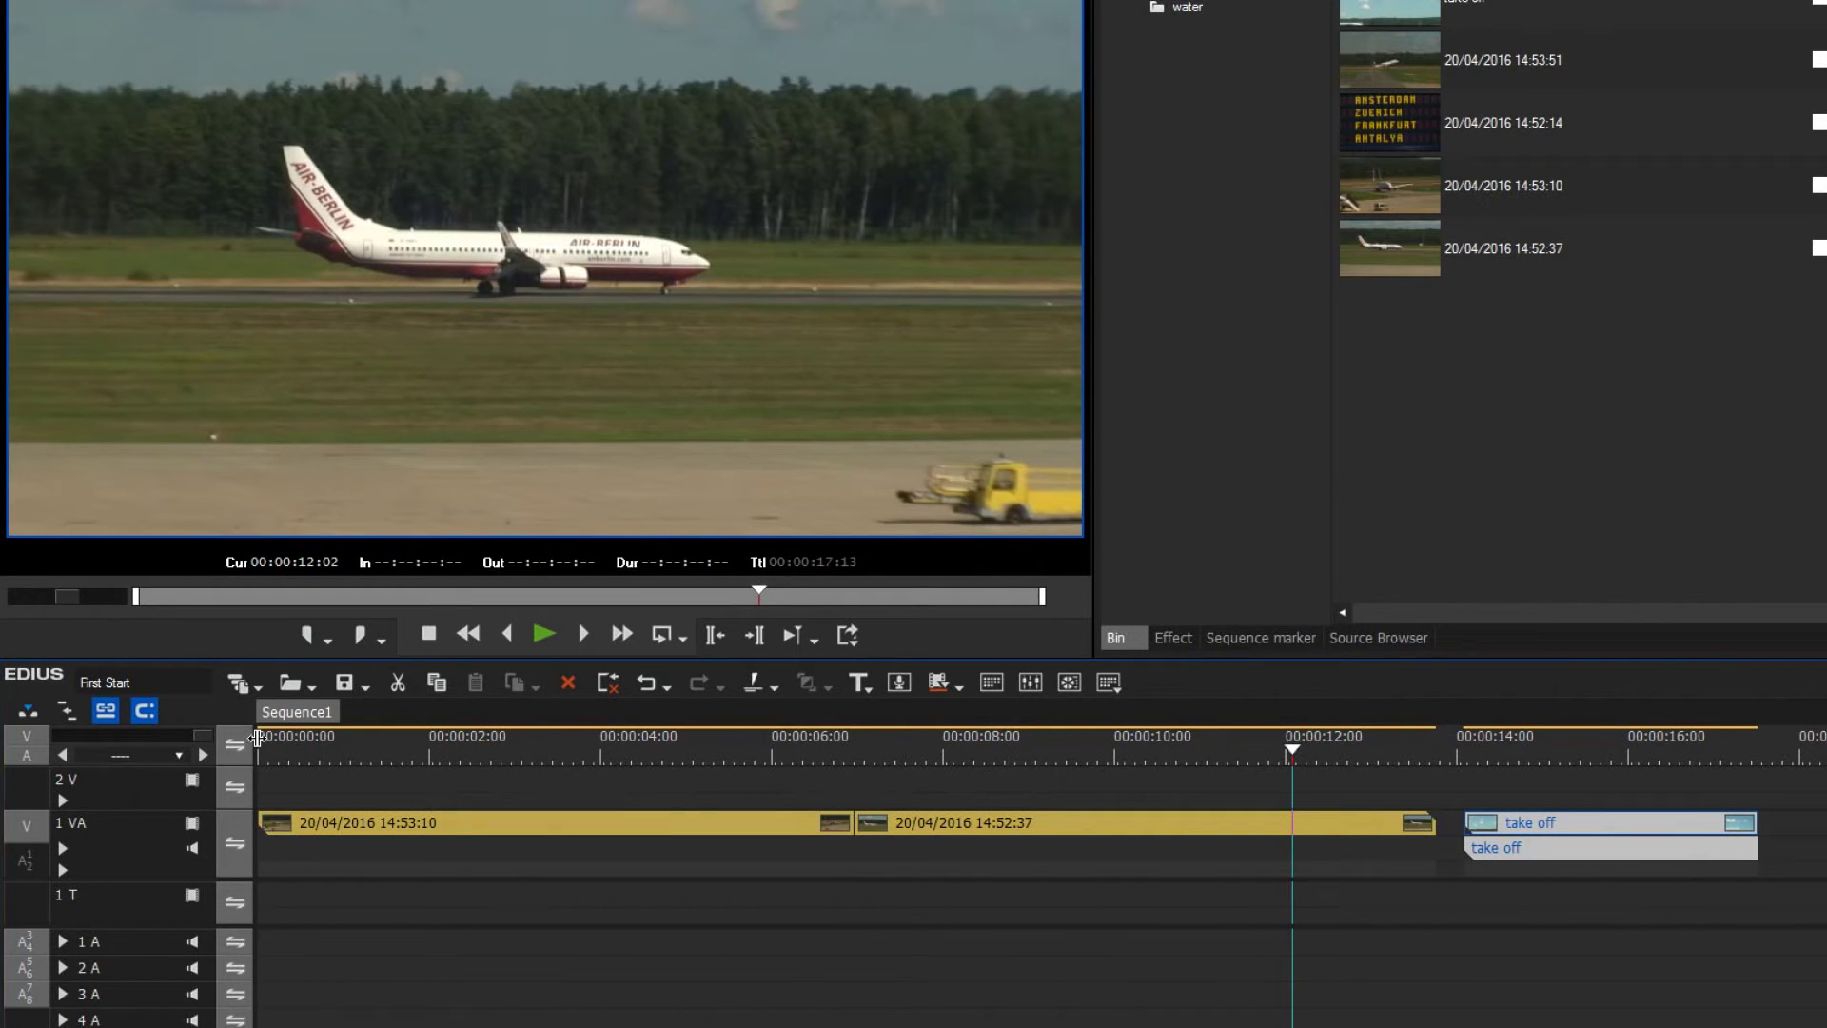
key(alt+Right)
key(alt+Right)
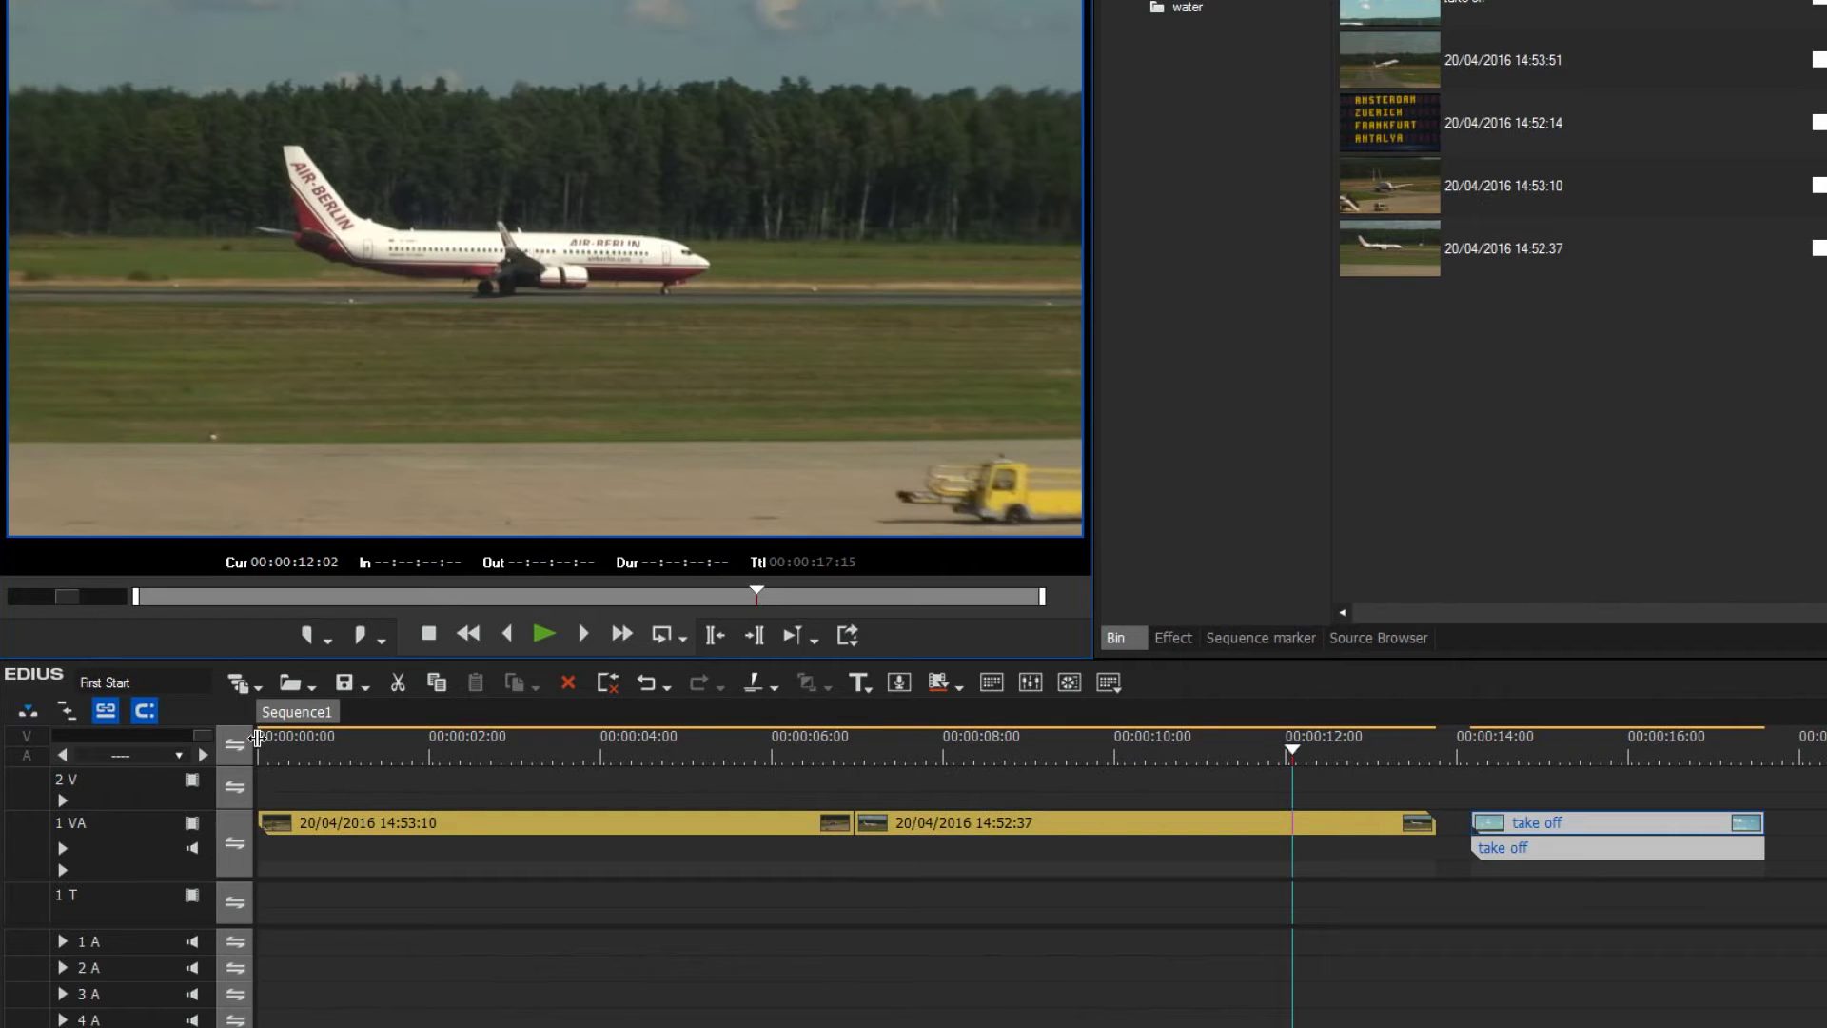
key(shift+alt+Right)
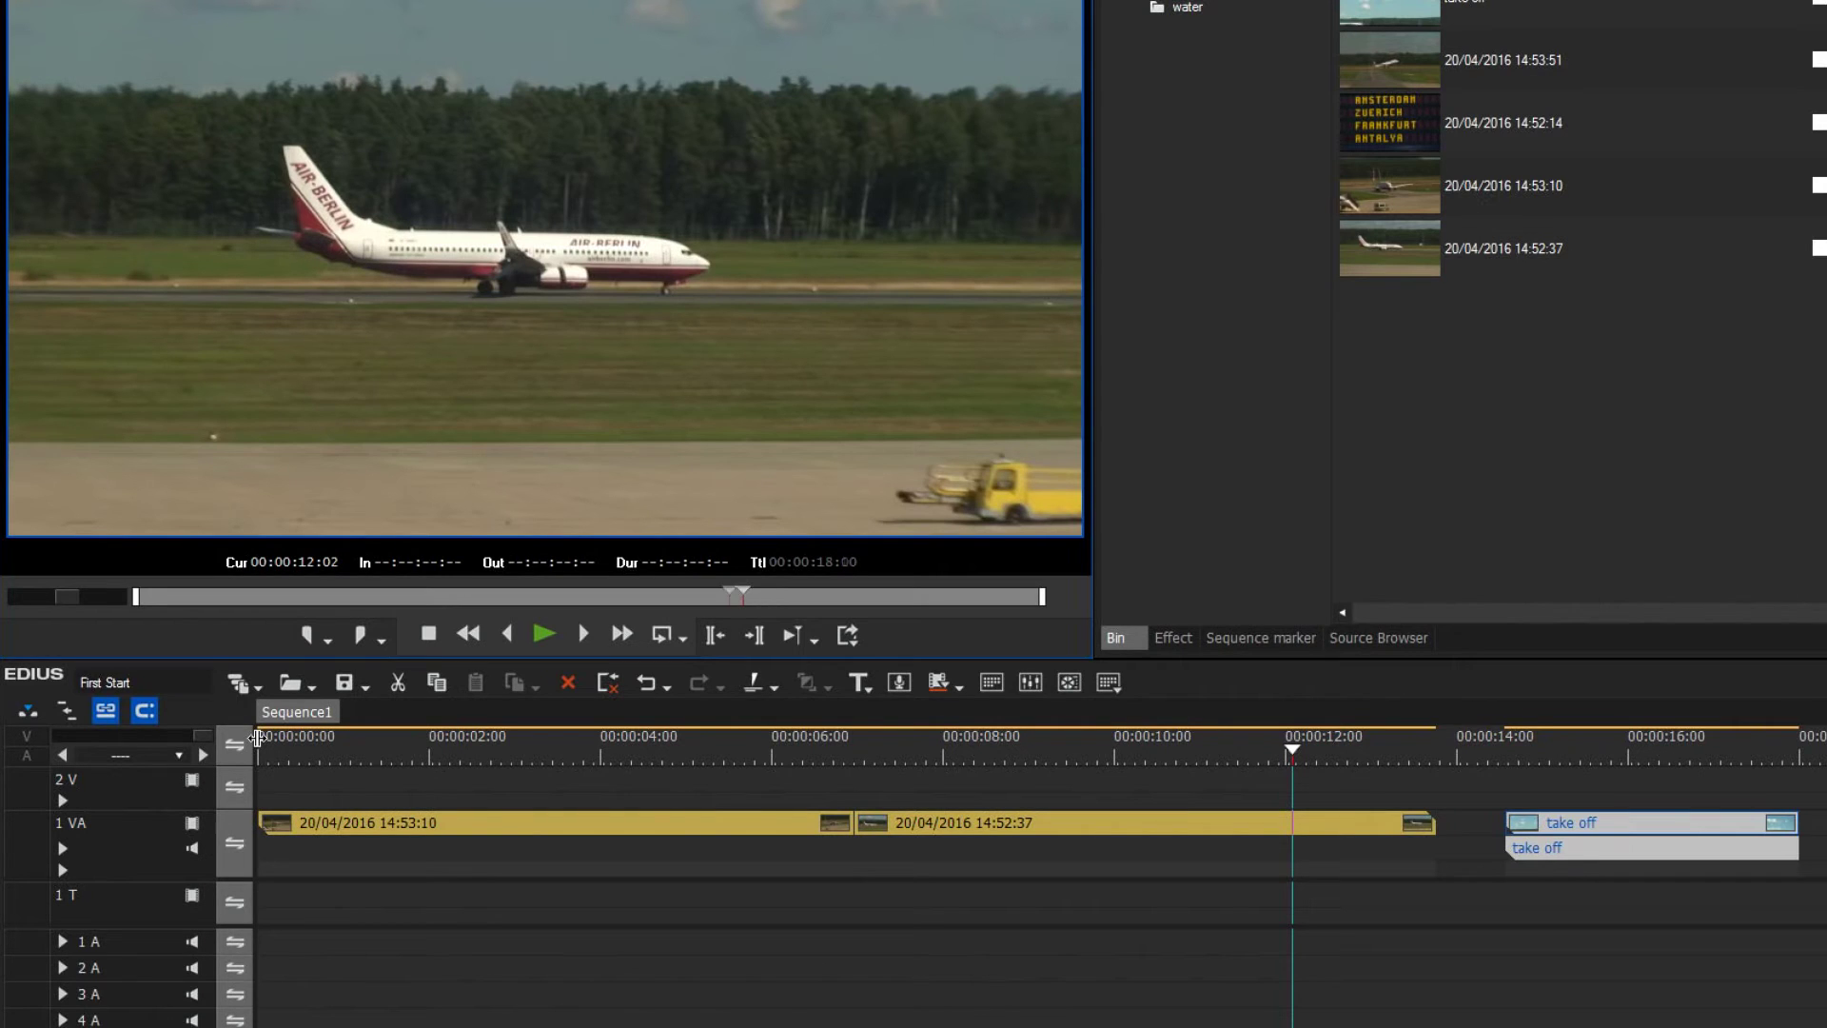
key(shift+alt+Right)
key(shift+alt+Right)
key(shift+alt+Right)
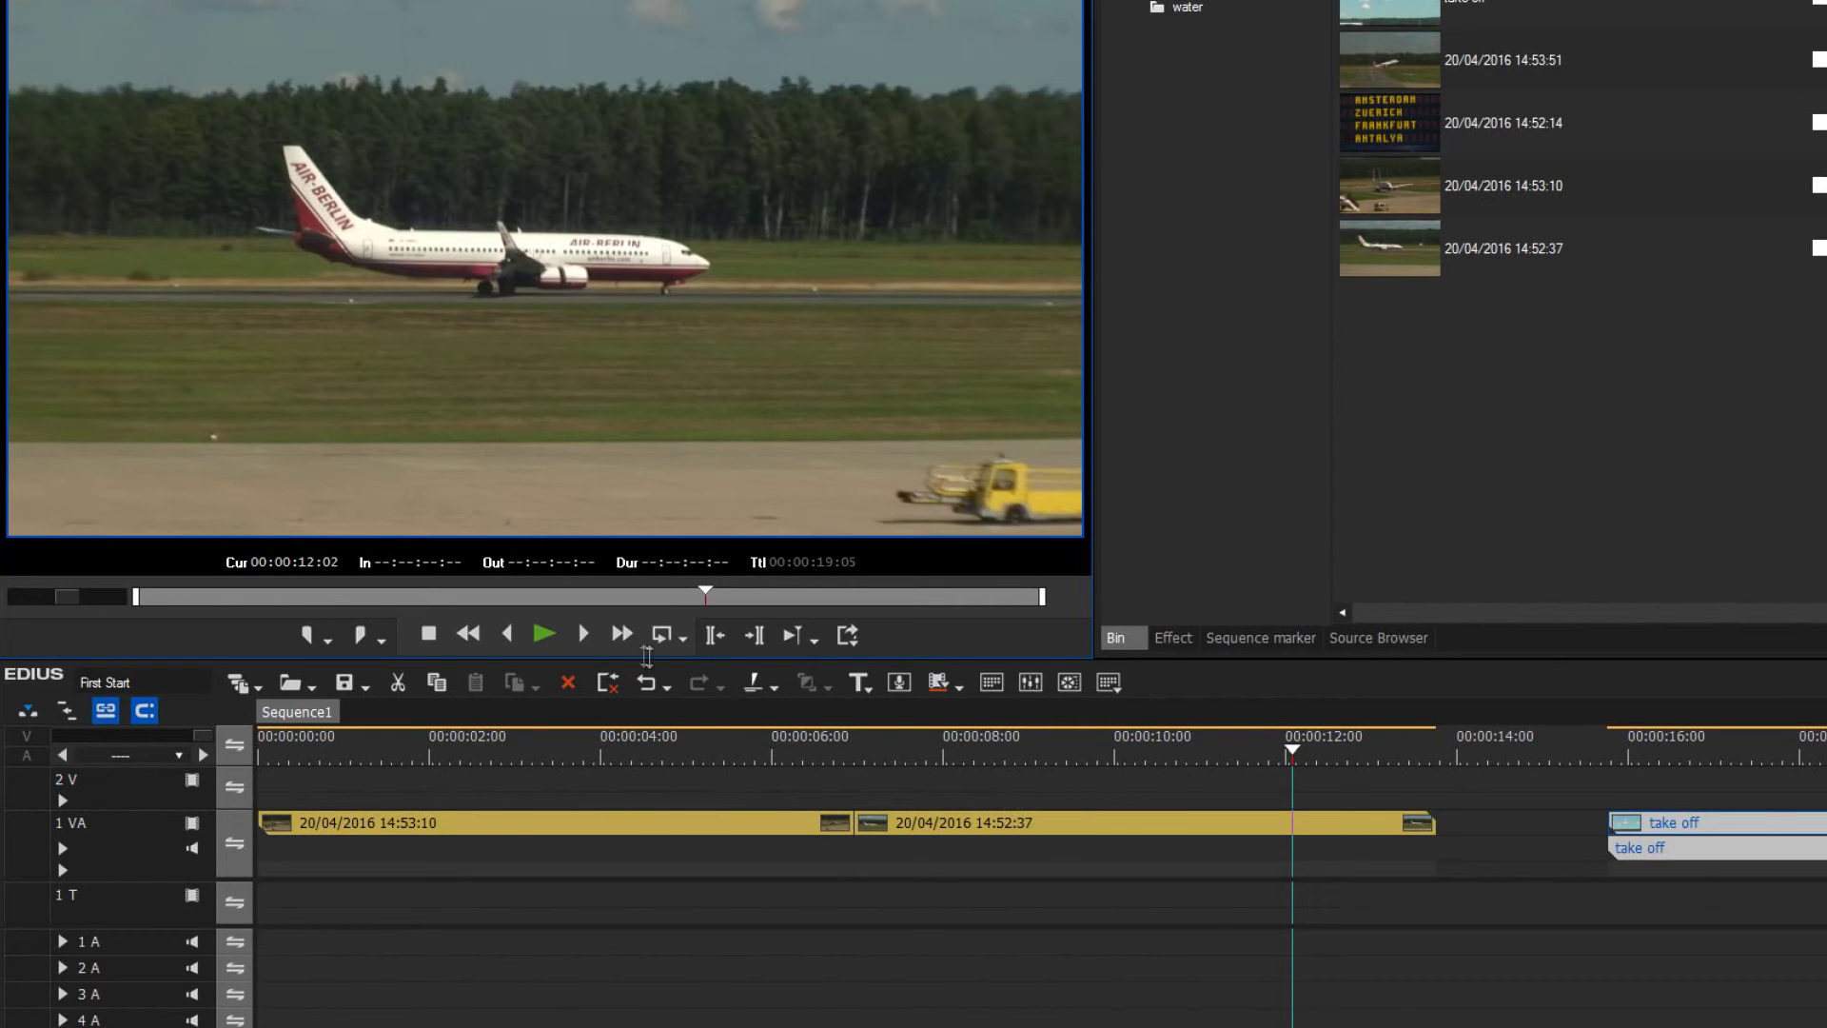
Undo and redo the take off clip moves via the undo history list, keeping one move
click(654, 680)
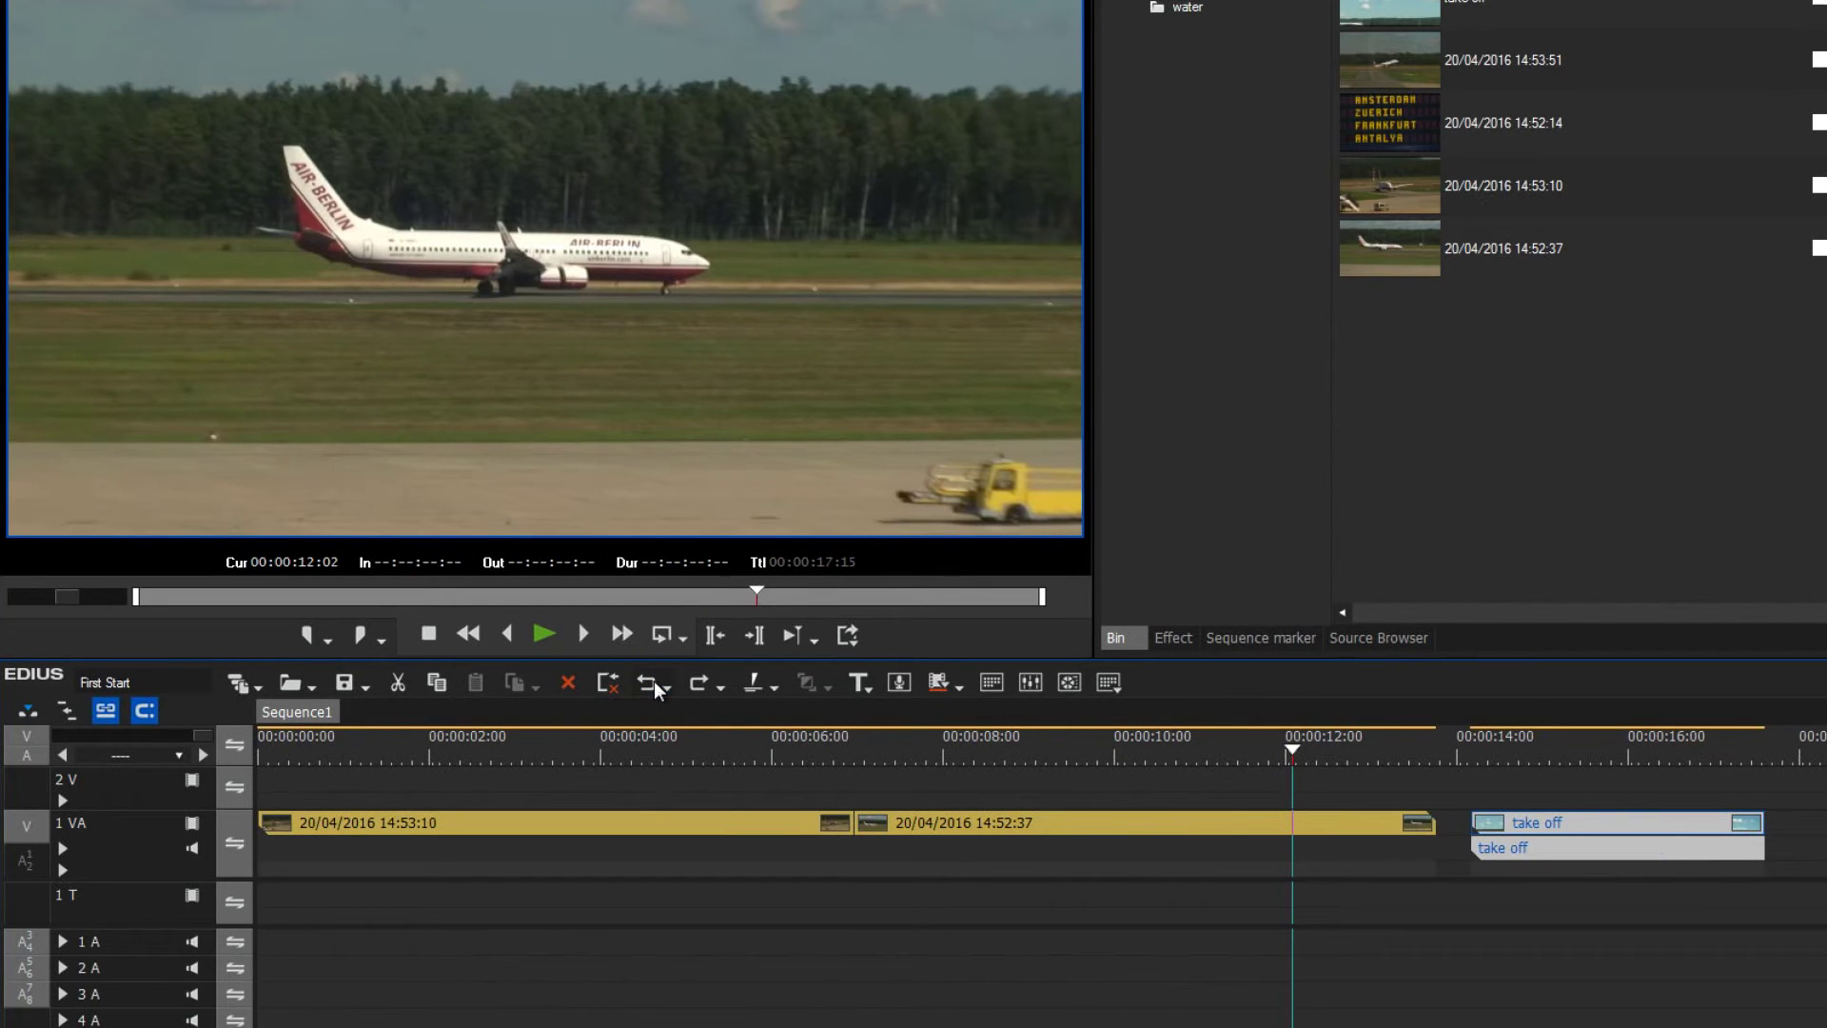
click(693, 683)
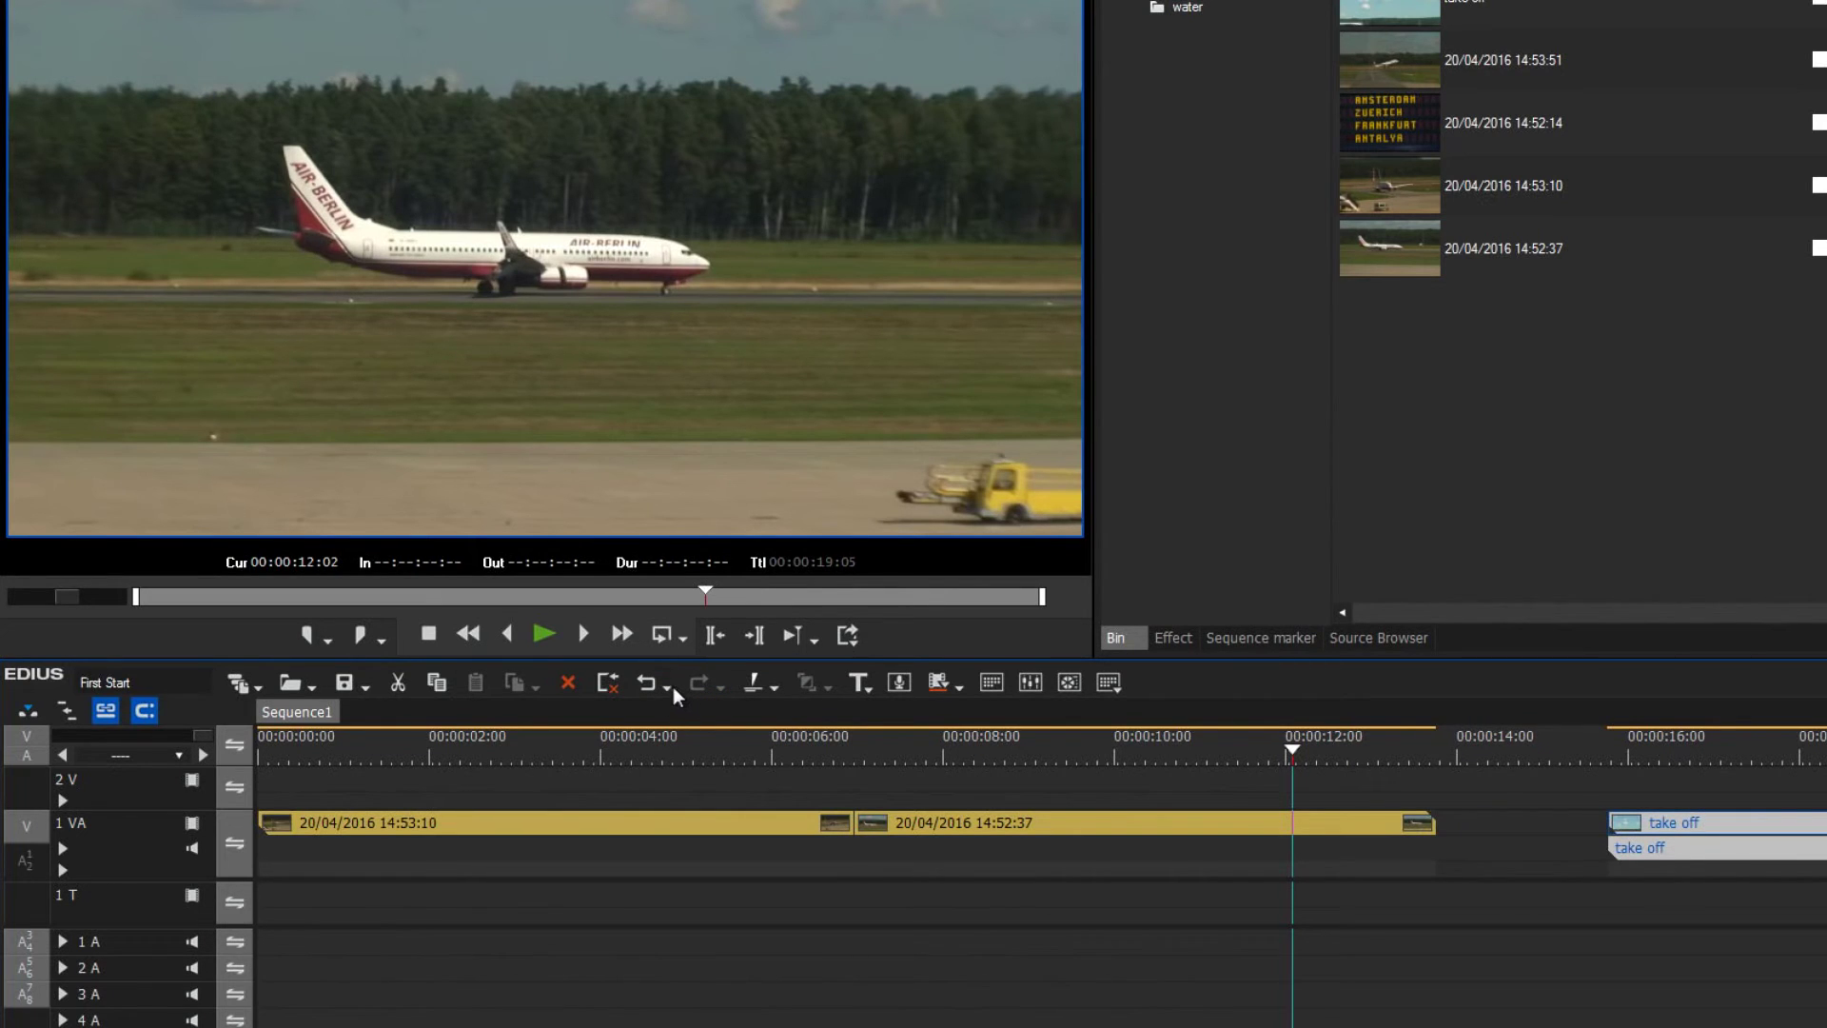
click(672, 687)
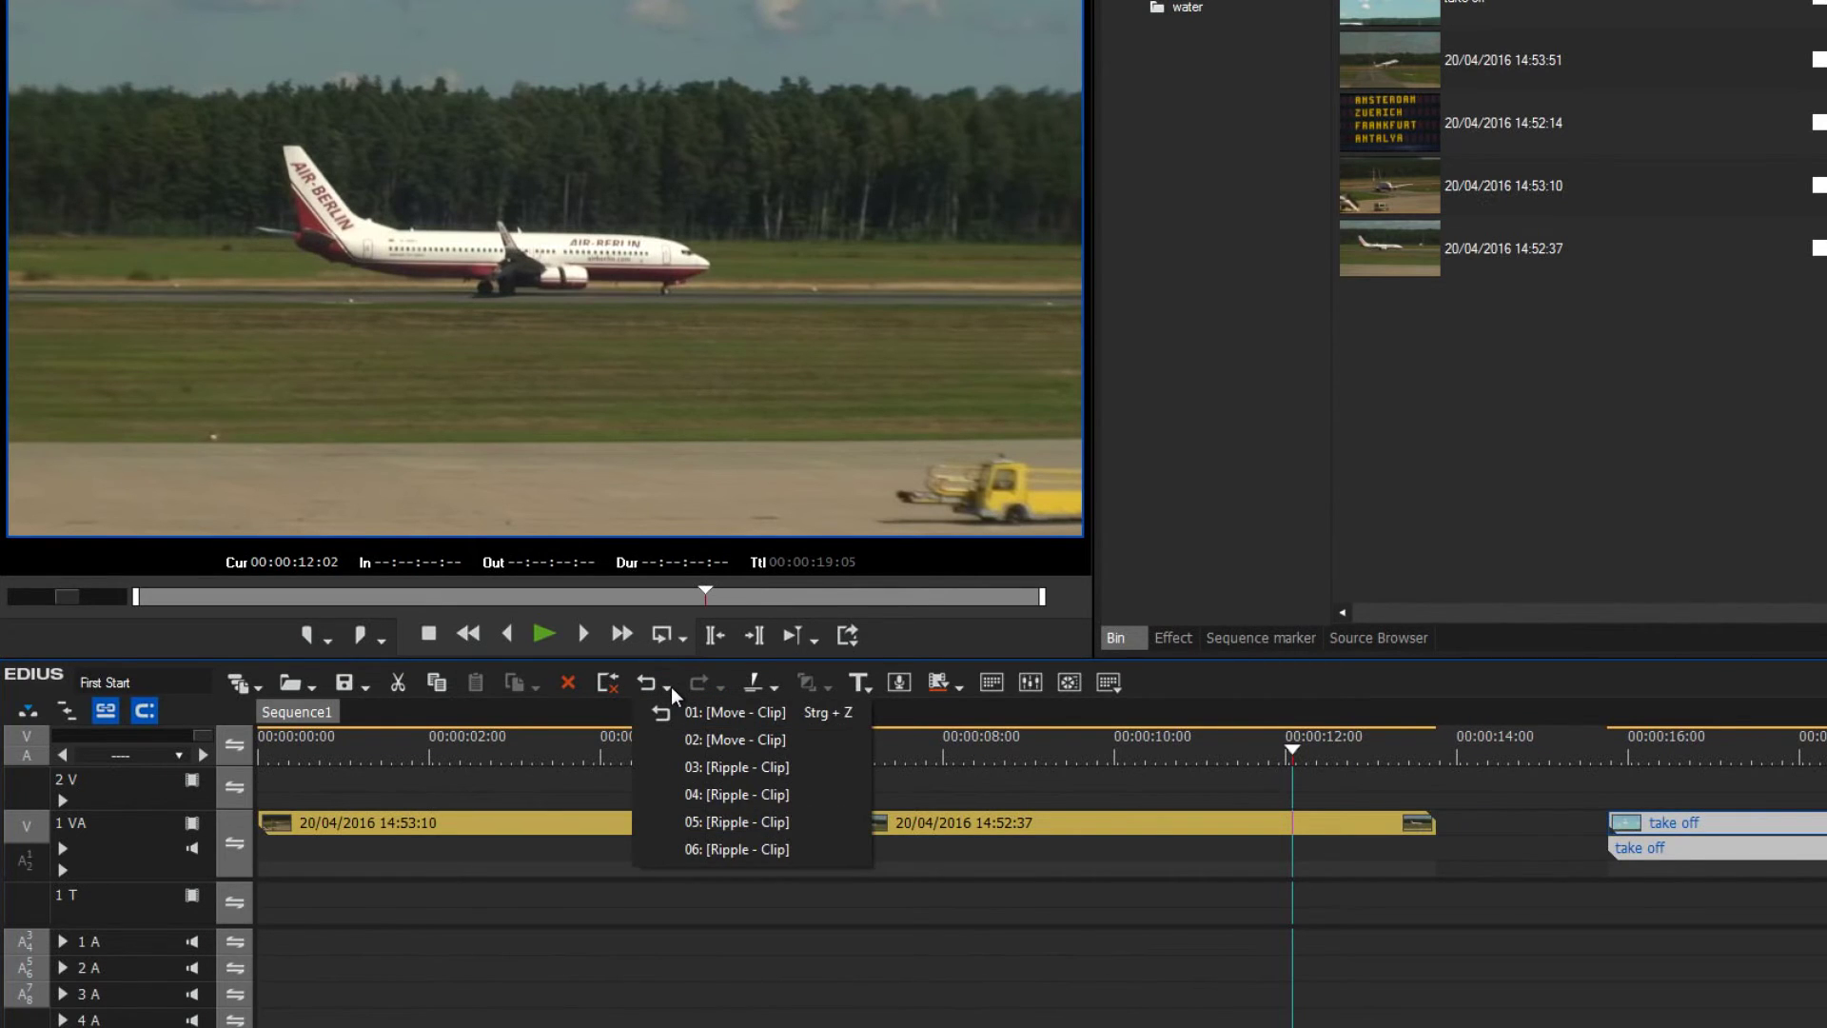
click(729, 737)
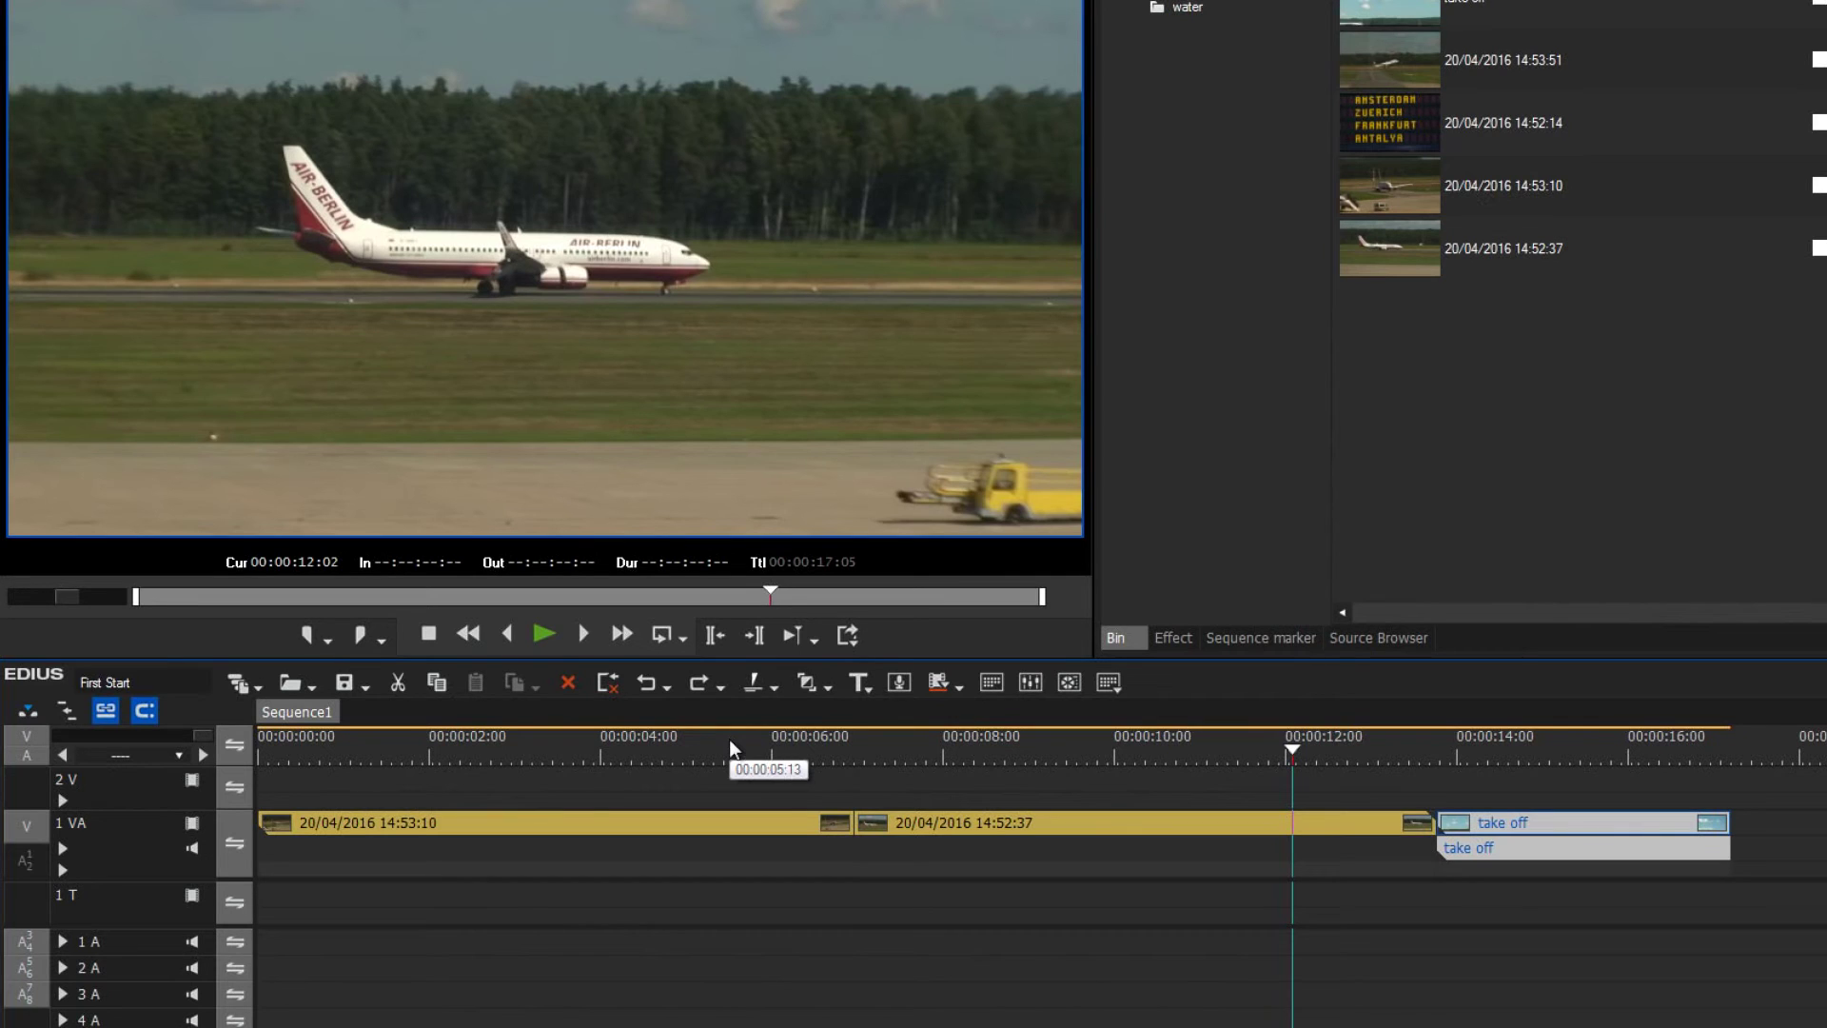
click(698, 683)
Delete the gap before the take off clip, shortening the sequence to 00:00:17:05
click(1452, 817)
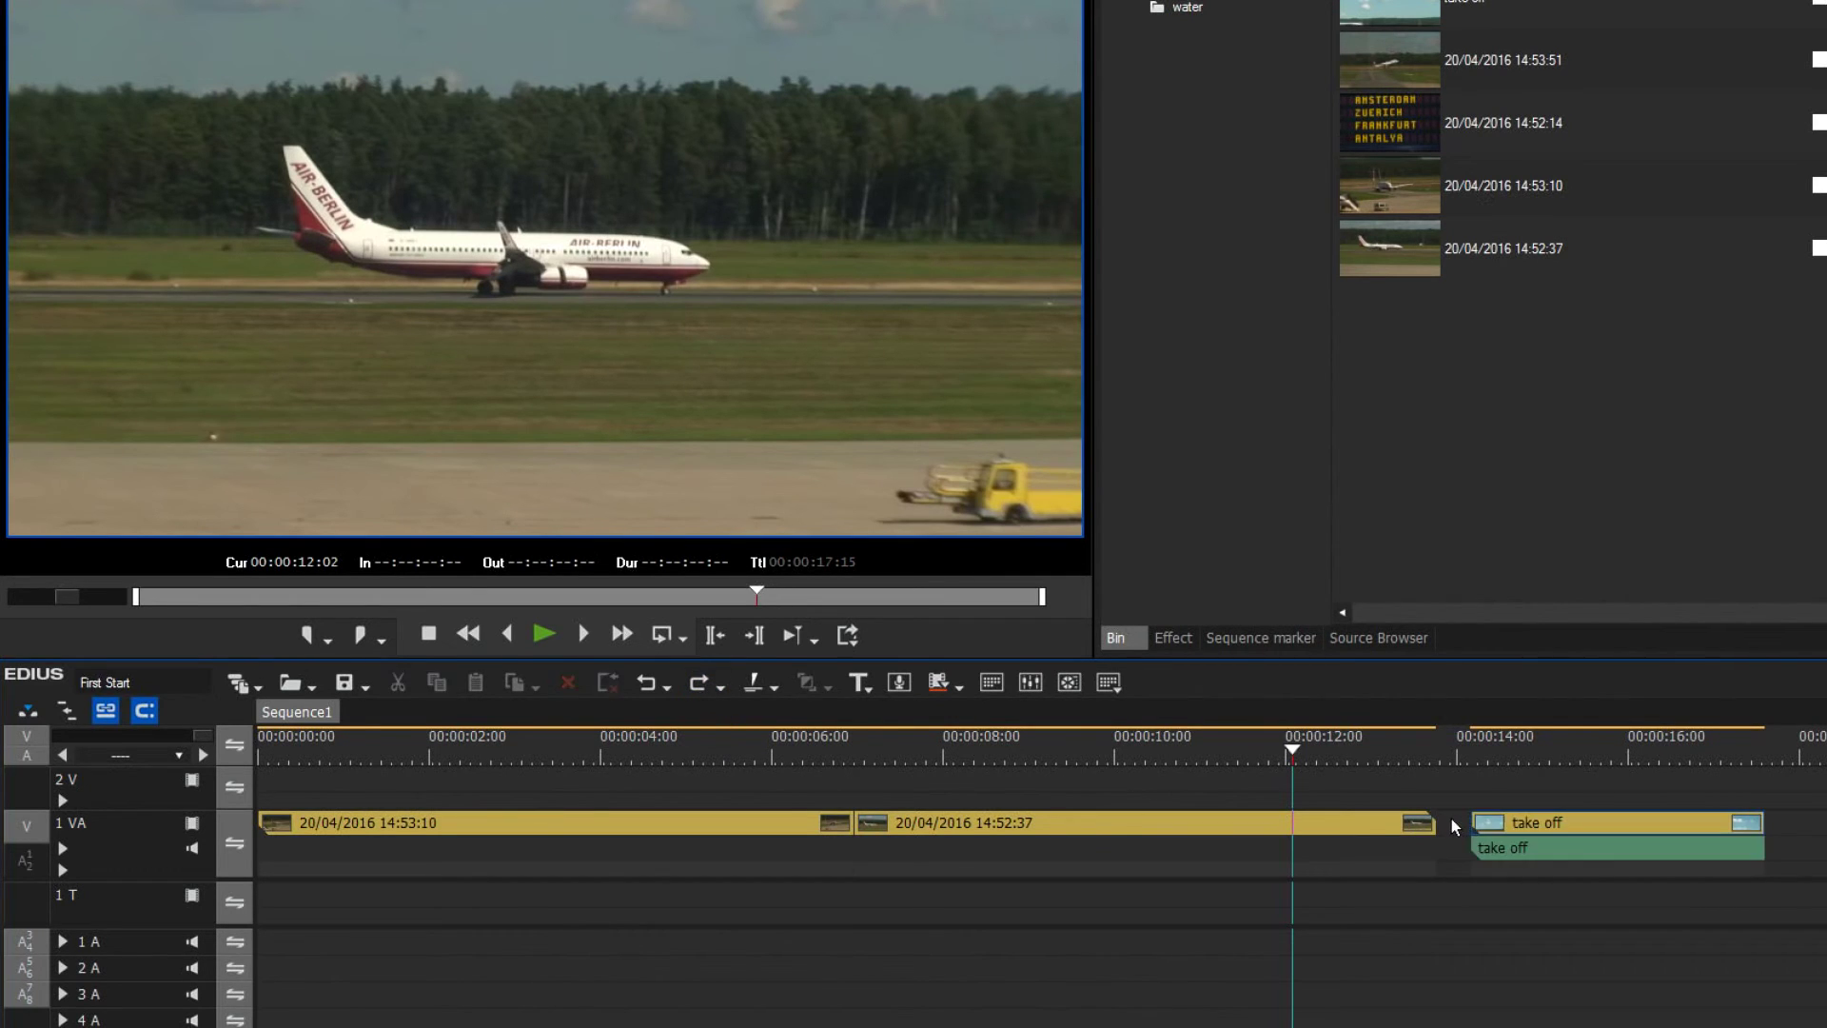
right_click(1452, 818)
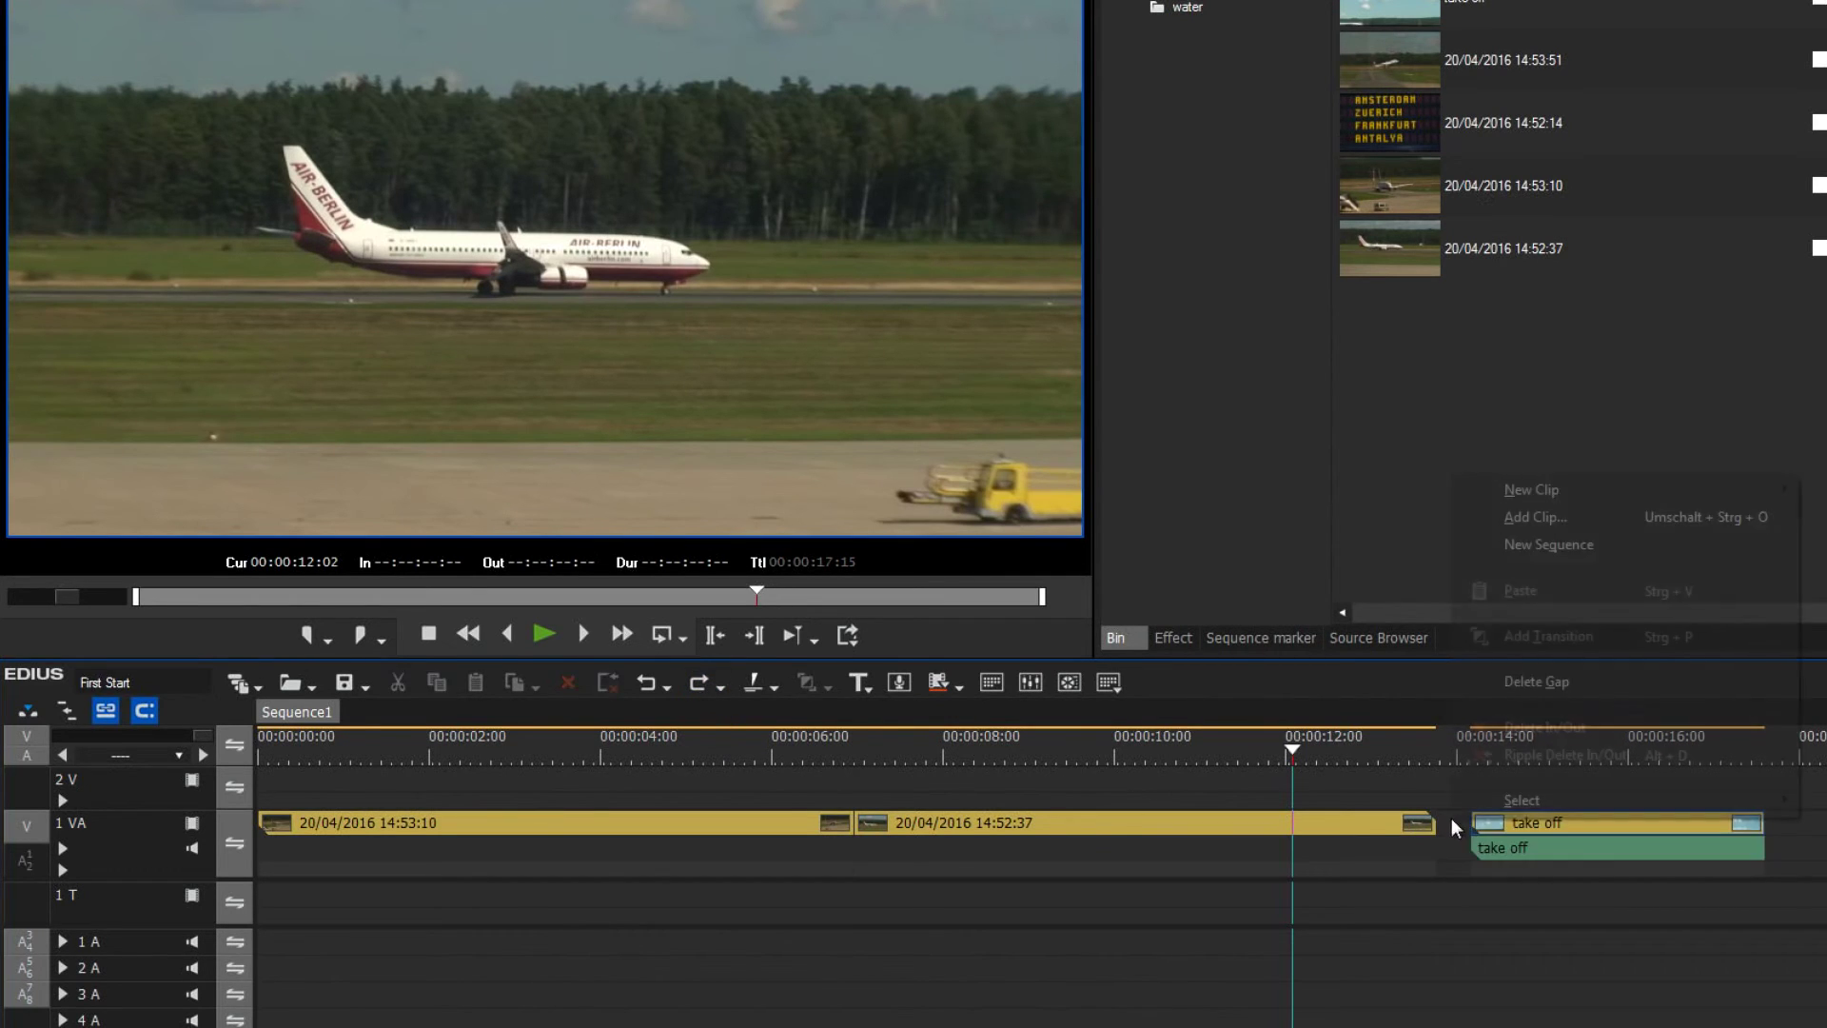
click(1520, 687)
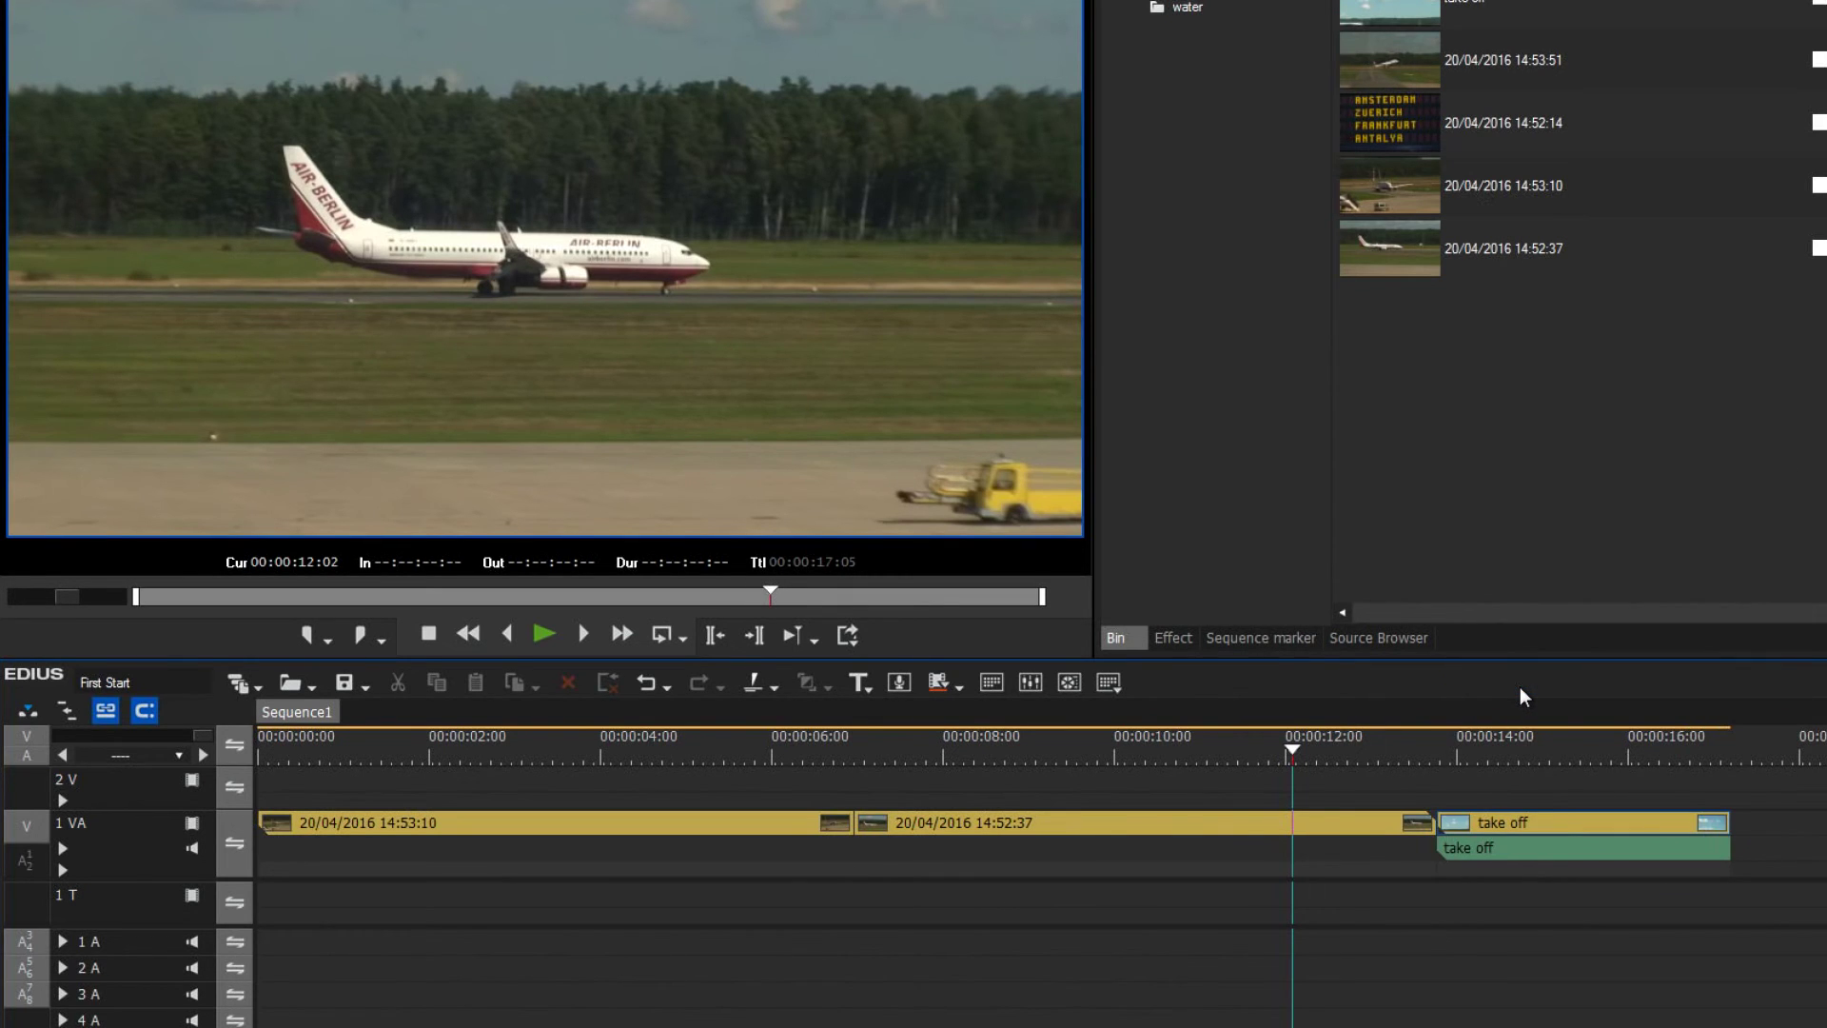